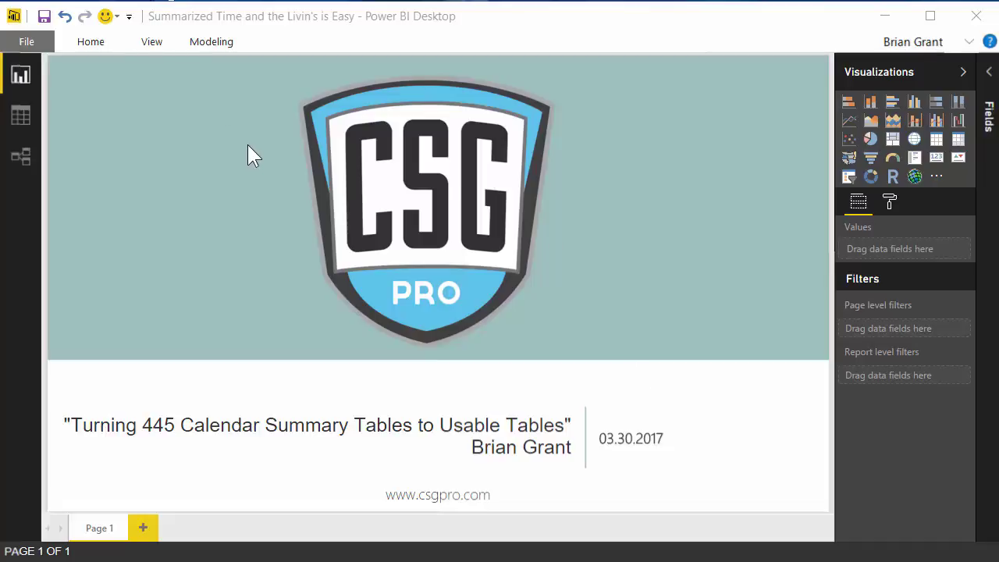
Show the Home ribbon commands in Power BI Desktop
left_click(90, 41)
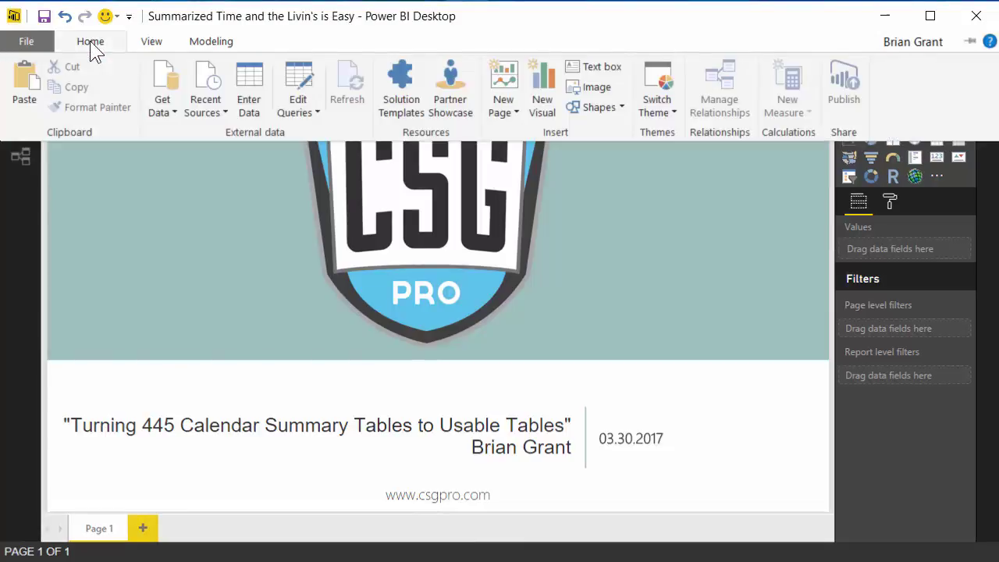
Open the Query Editor on the FisCal query and collapse the Queries pane to widen the grid
left_click(301, 77)
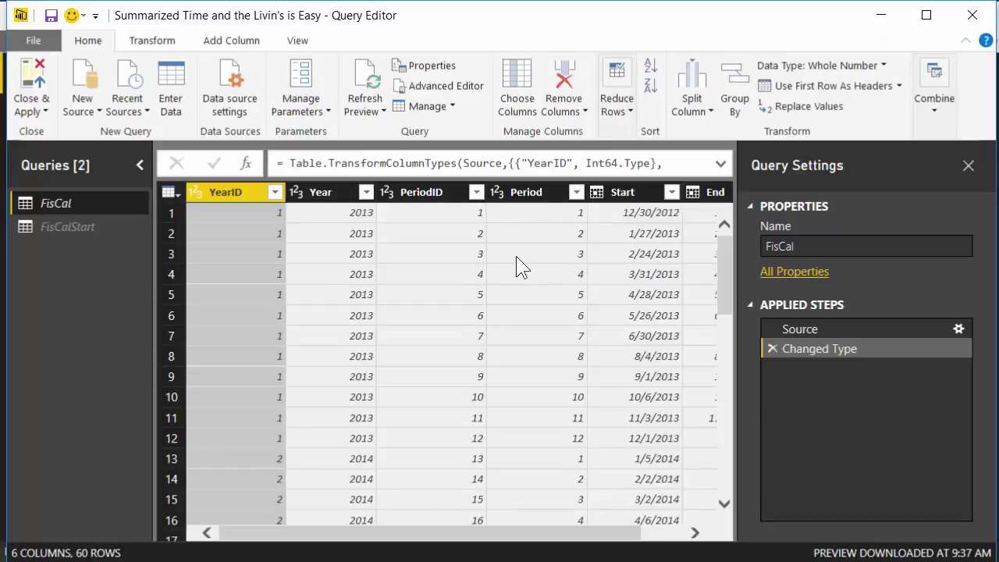
left_click(141, 164)
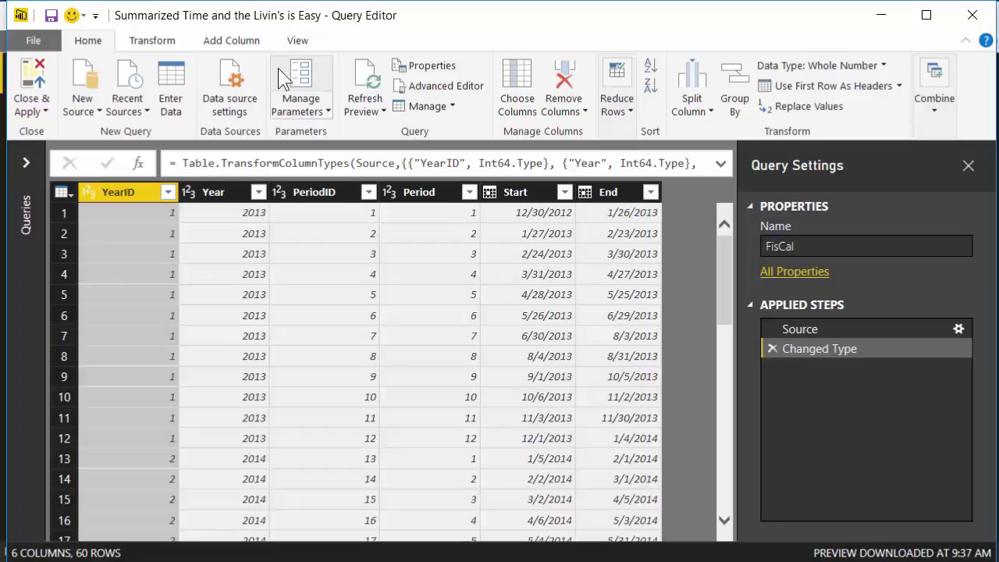
Start a new custom column and name it Period Duration
left_click(229, 43)
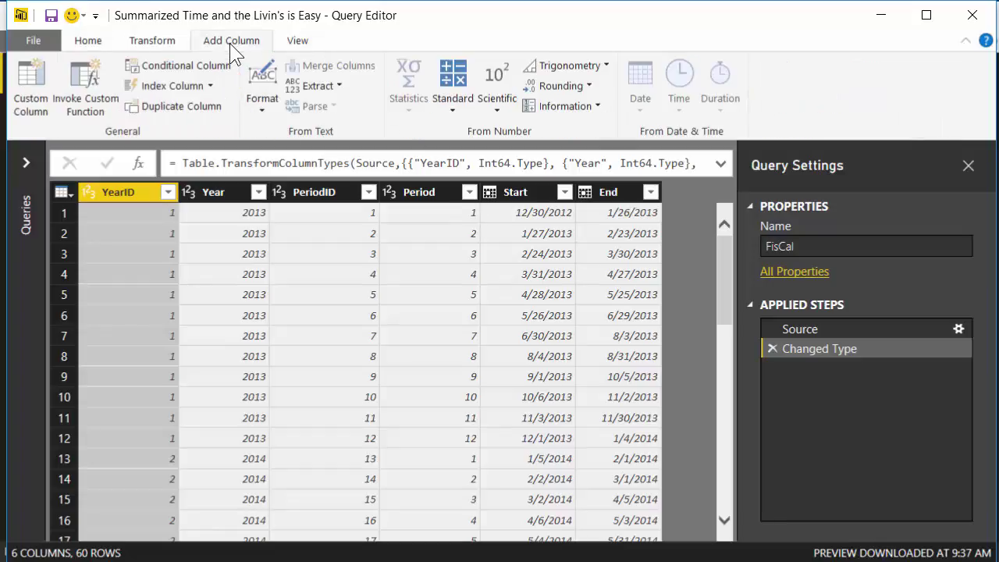
left_click(35, 103)
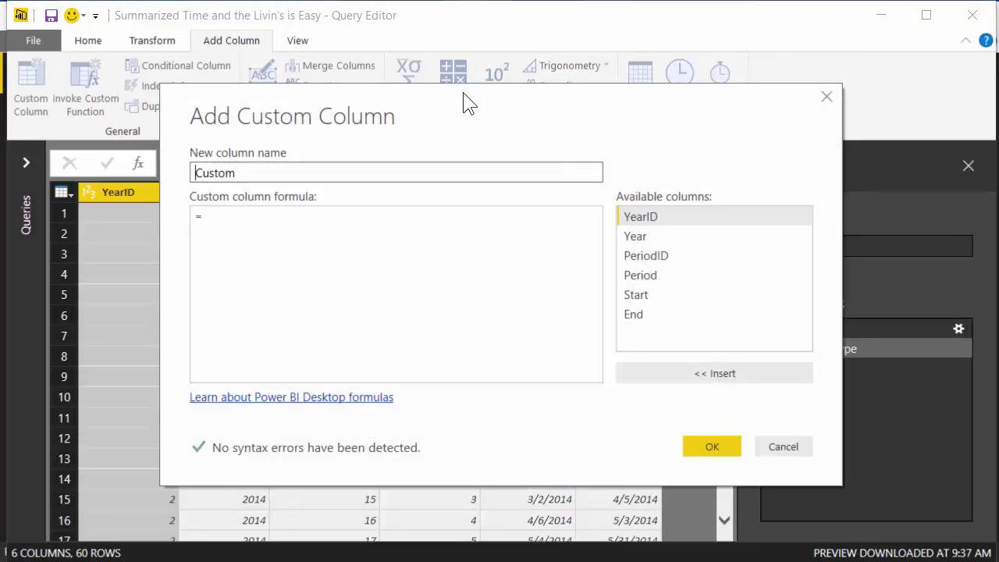
left_click_drag(462, 92, 581, 281)
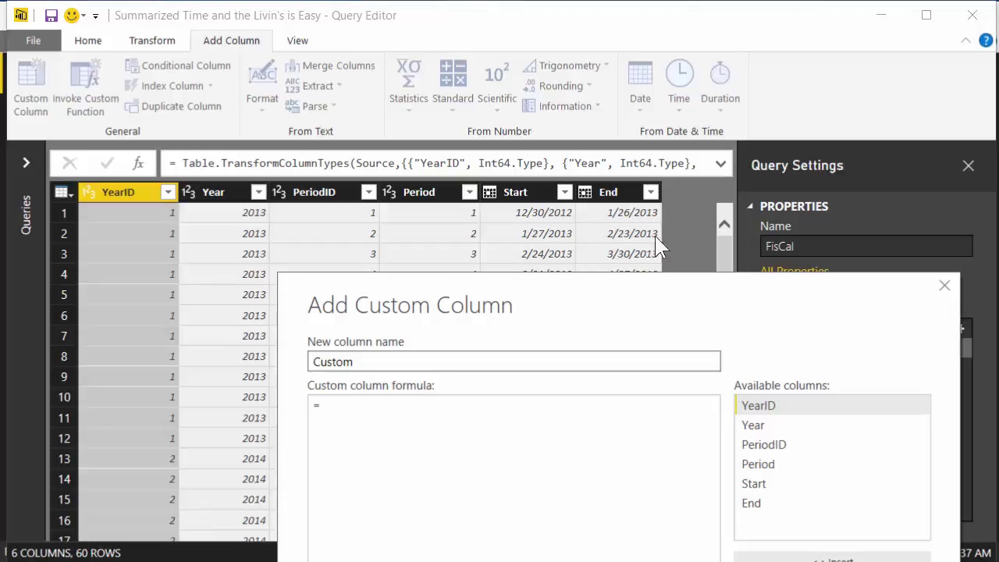
left_click(446, 362)
double_click(446, 363)
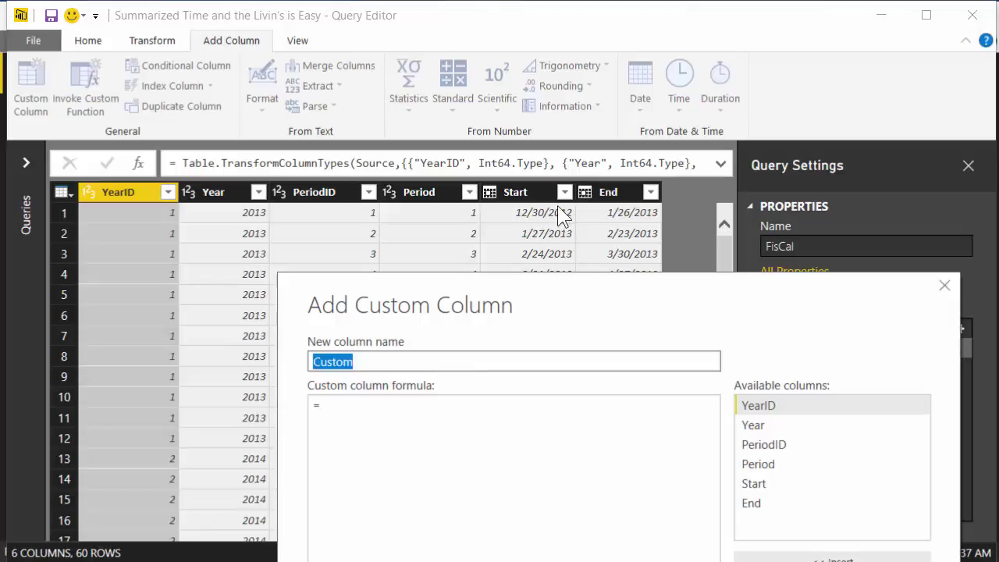
type("Days")
left_click(410, 413)
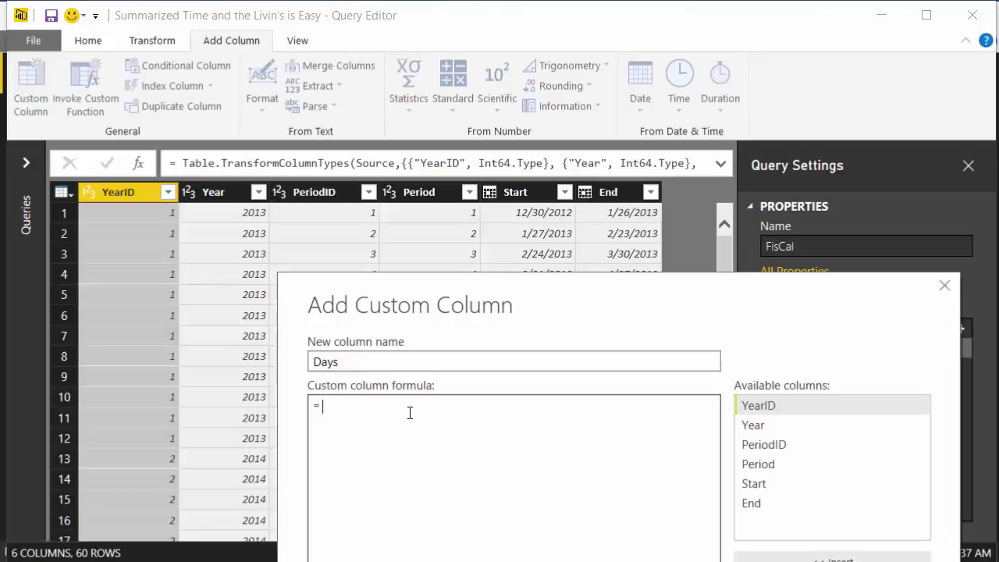
double_click(381, 363)
type("Period")
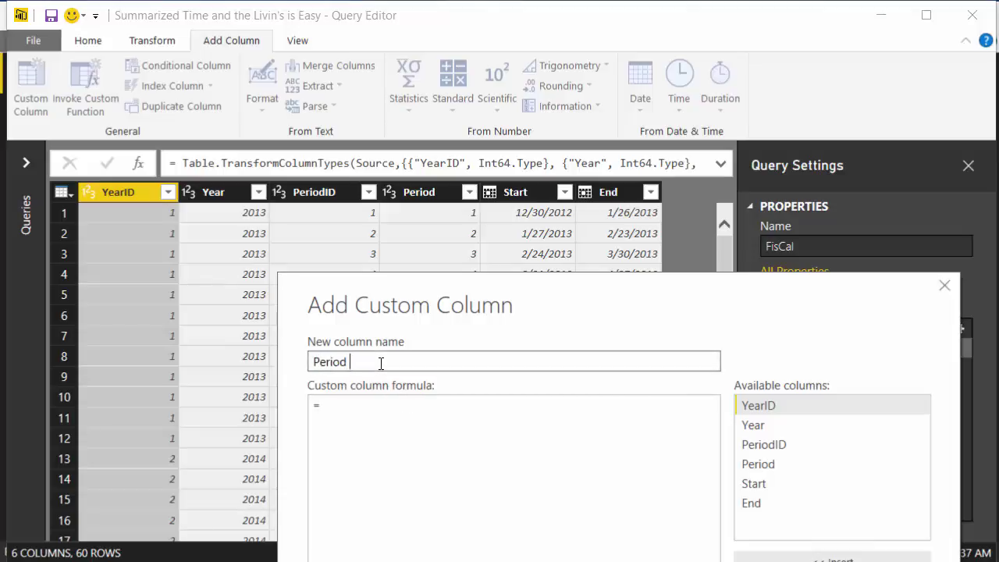
type(" Duration")
Build the column formula [End] - [Start] from the End and Start columns
left_click(385, 412)
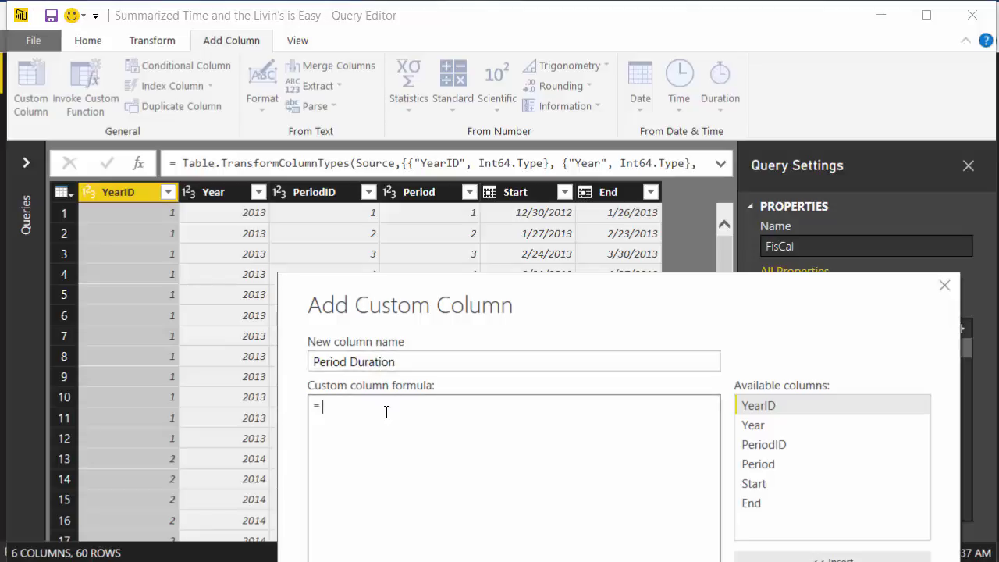
double_click(793, 505)
type("-")
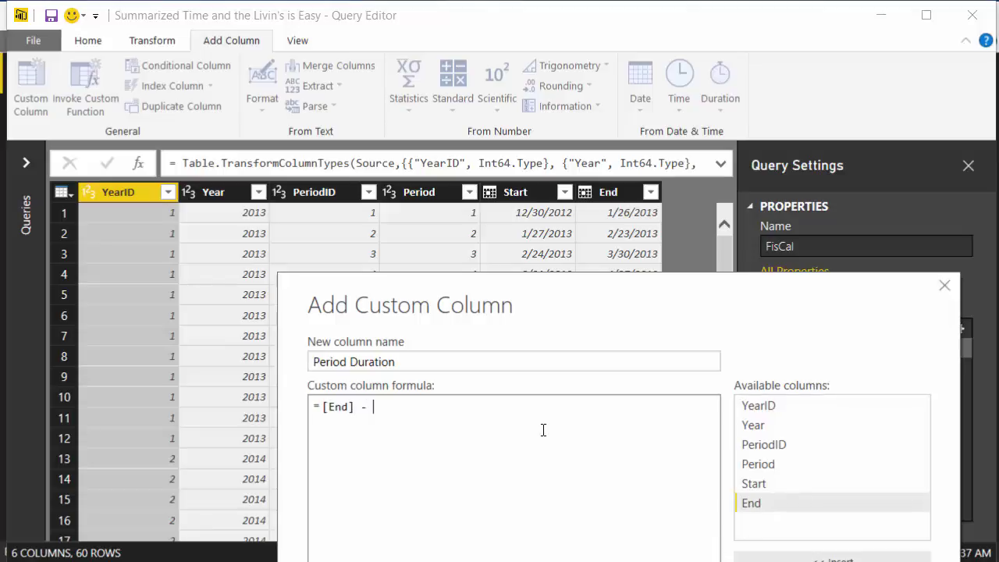
double_click(796, 483)
left_click_drag(566, 293, 508, 168)
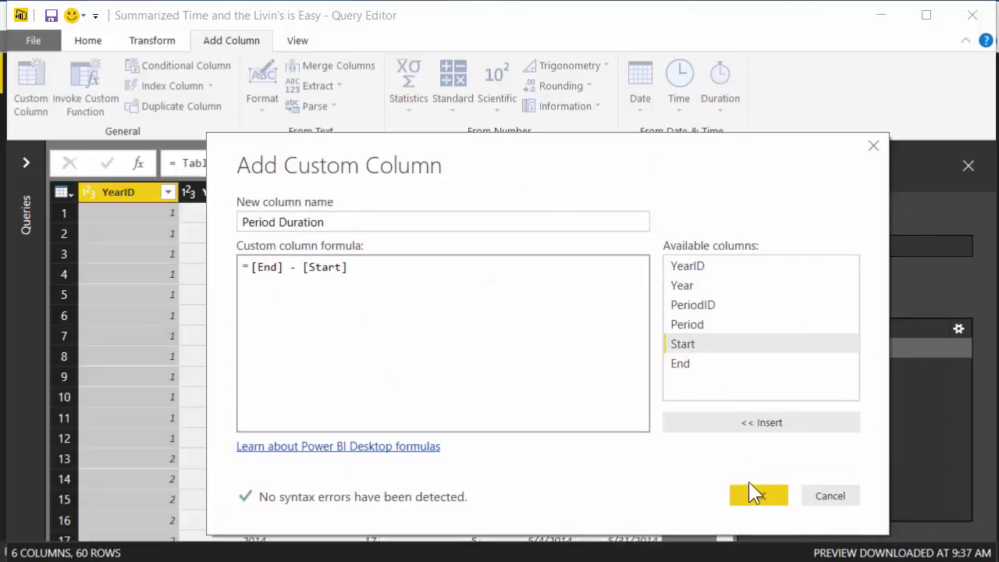
Add the column, then rewrite its formula as Number.From( [End] - [Start] ) for plain numeric durations
left_click(764, 498)
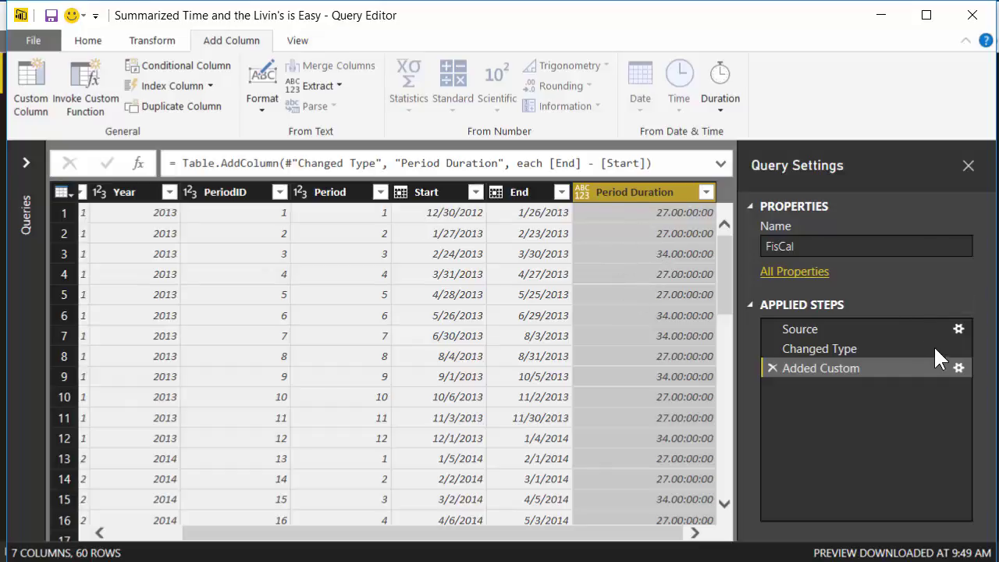
left_click(958, 367)
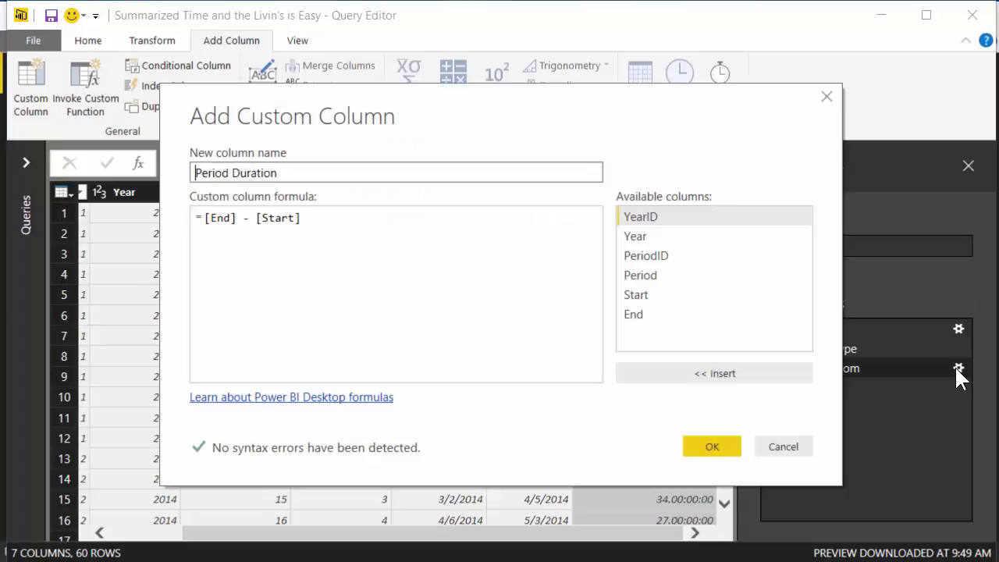
key("Left")
key("Left")
key("Left")
key("Left")
key("Left")
key("Left")
key("Left")
key("Left")
key("Left")
key("Left")
key("Left")
key("Left")
key("Left")
key("Left")
key("Left")
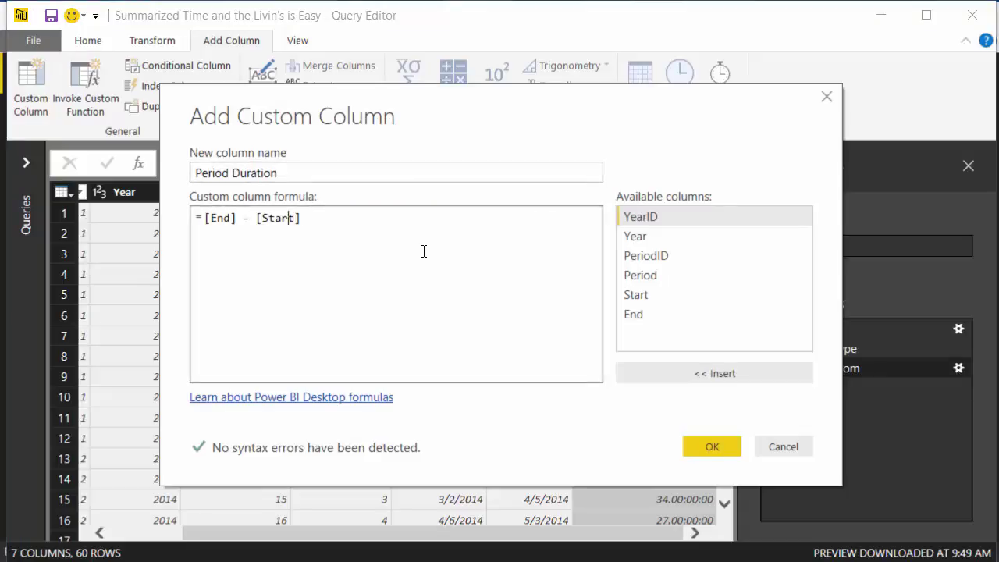
type("Number.F")
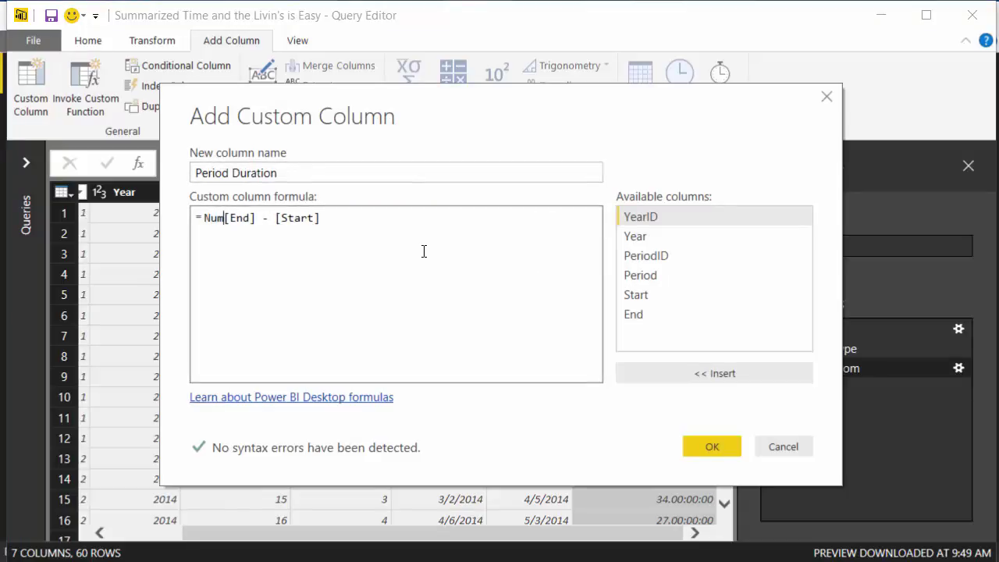
type("rom(")
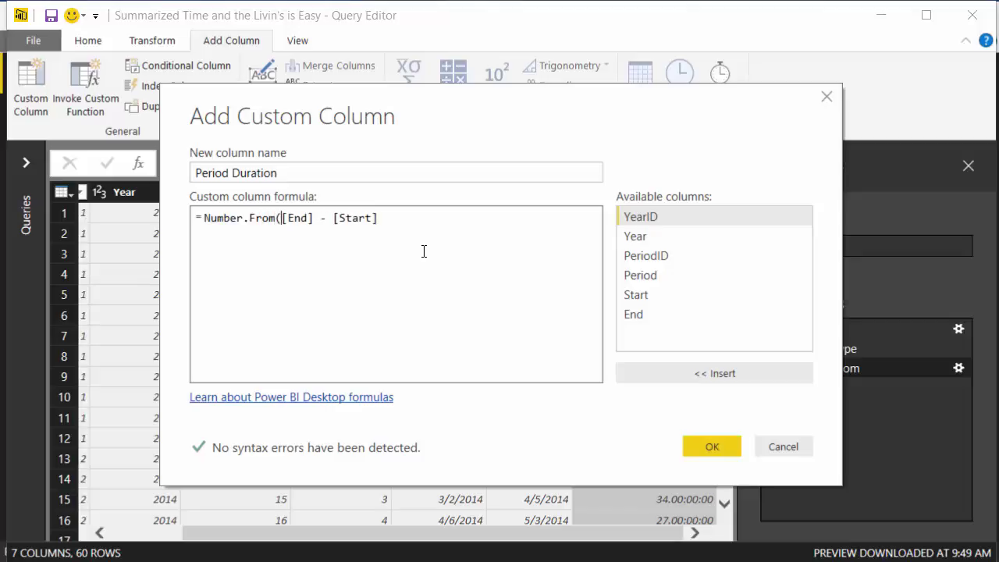
type(" [End]")
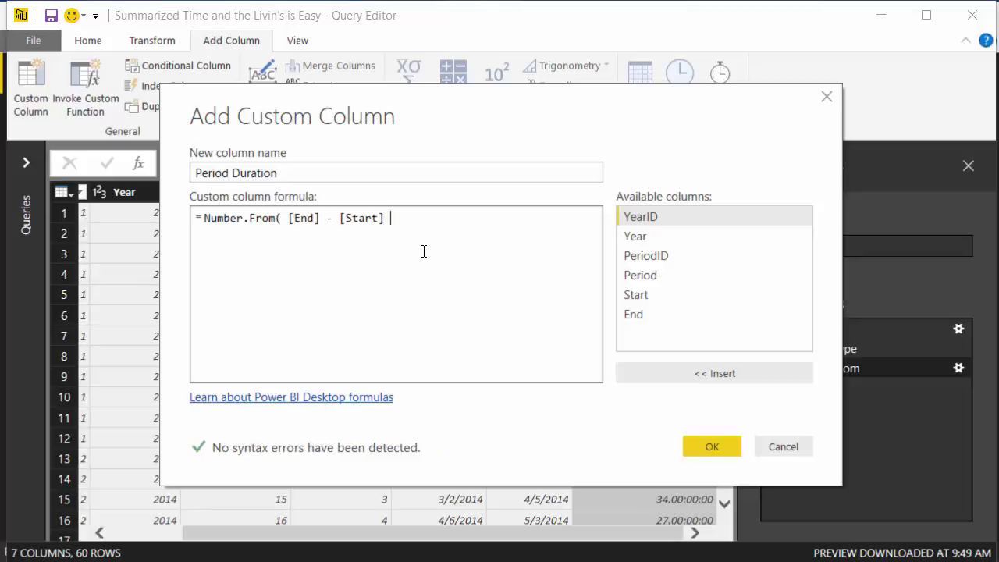
type(" - [Start] )")
left_click(726, 457)
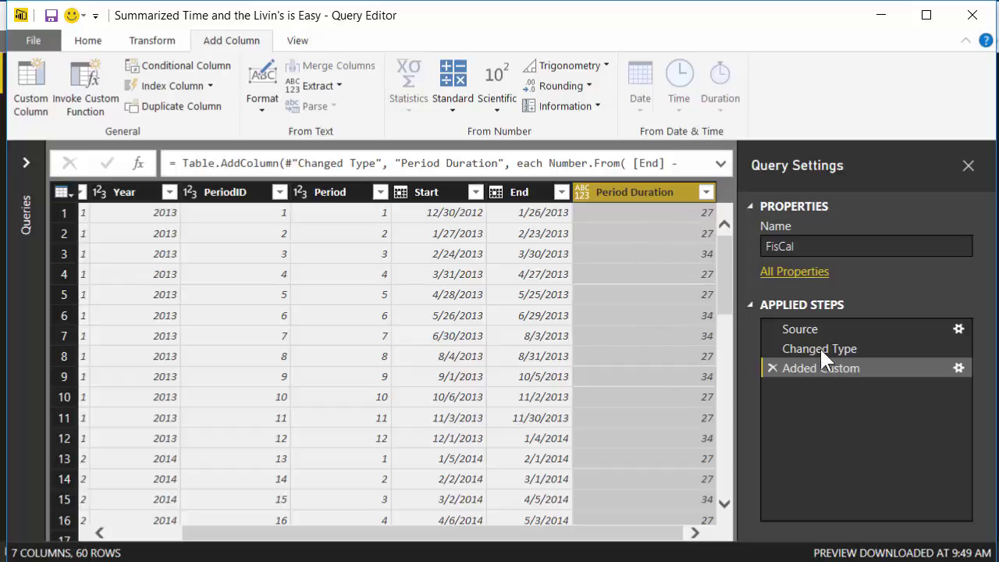
Change the Period Duration formula to 1 + Number.From( [End] - [Start] ) so periods count 28 or 35 days
left_click(958, 368)
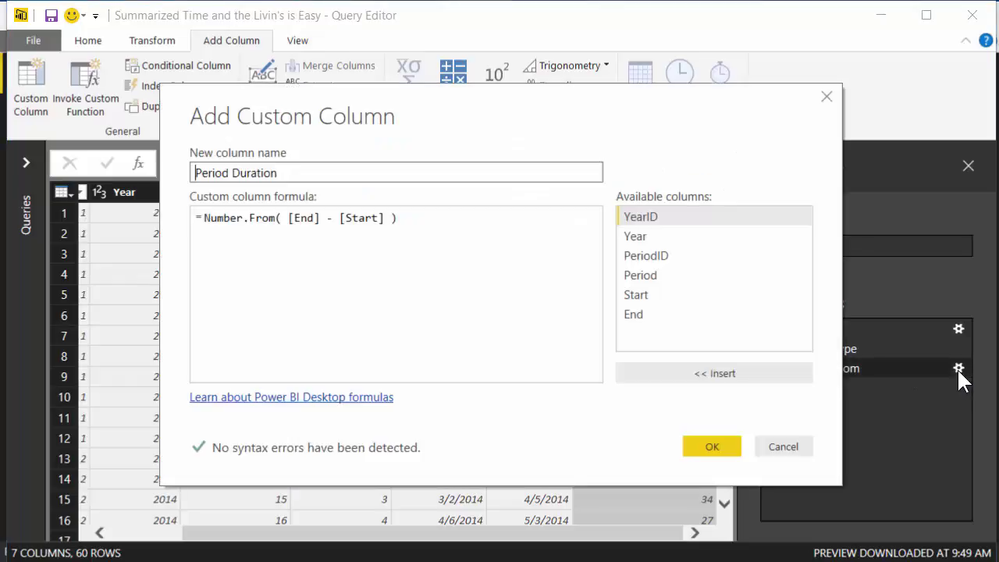
left_click(777, 444)
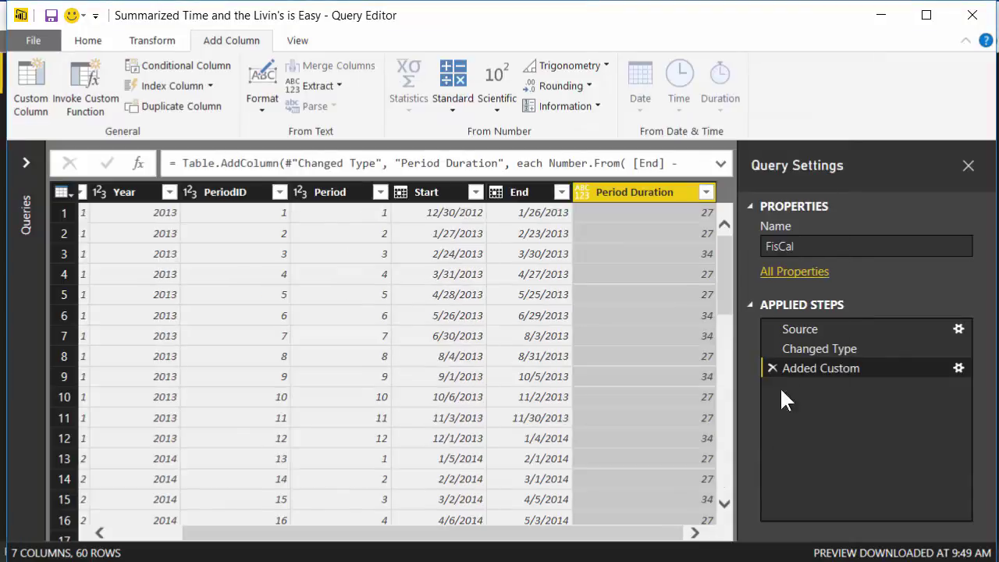
left_click(958, 367)
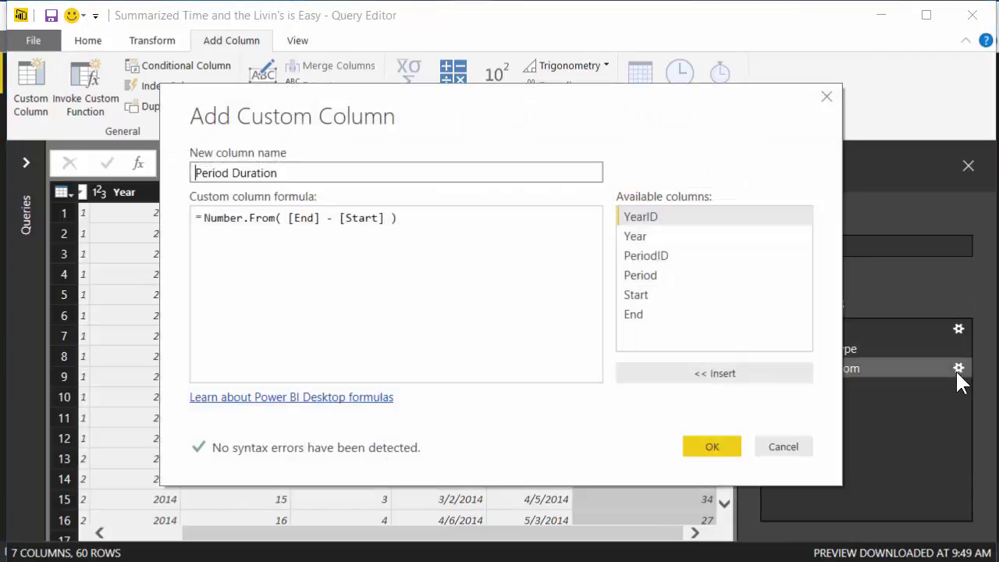
left_click(489, 239)
key("ctrl+Left")
key("ctrl+Left")
key("ctrl+Left")
key("ctrl+Left")
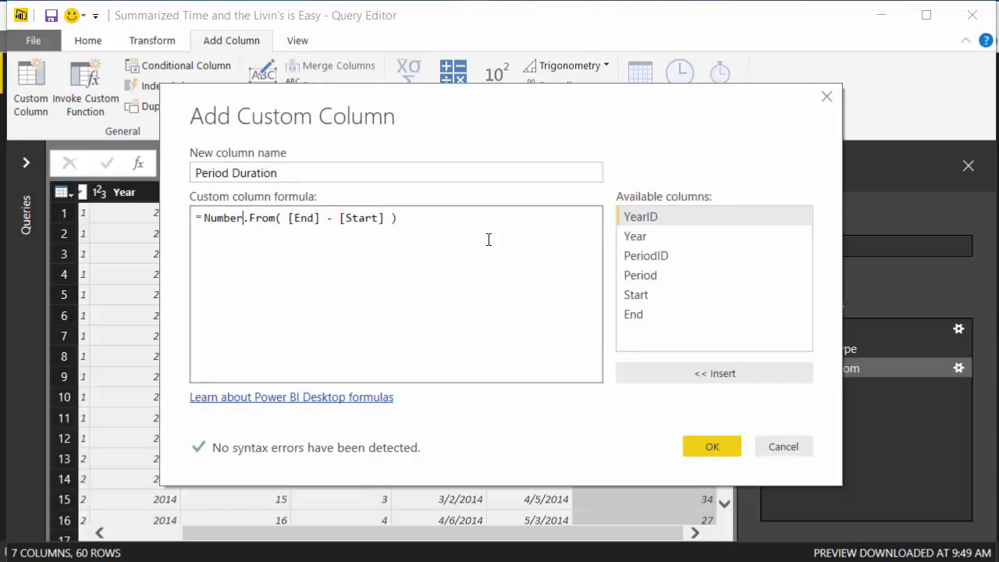
type("1 +")
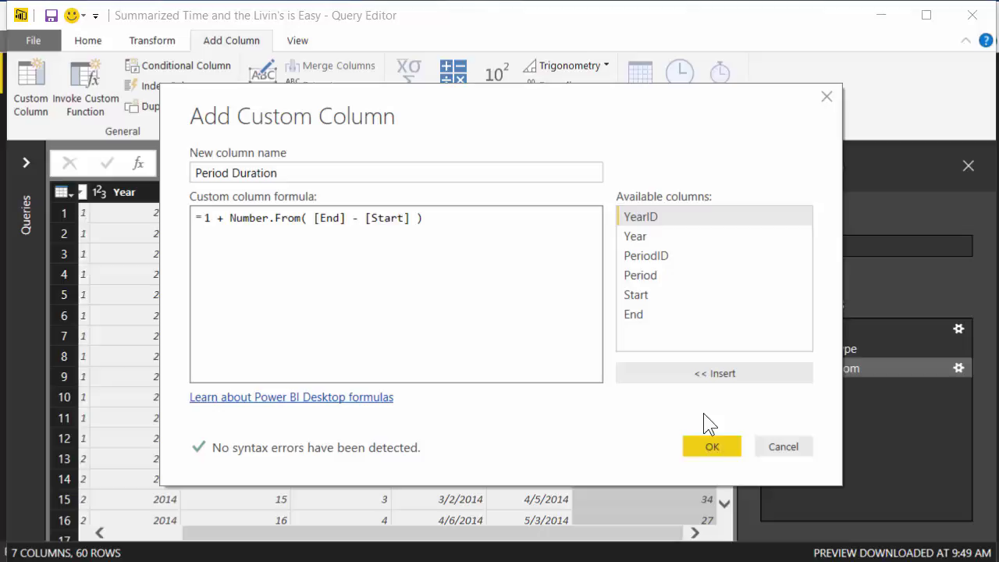
left_click(703, 448)
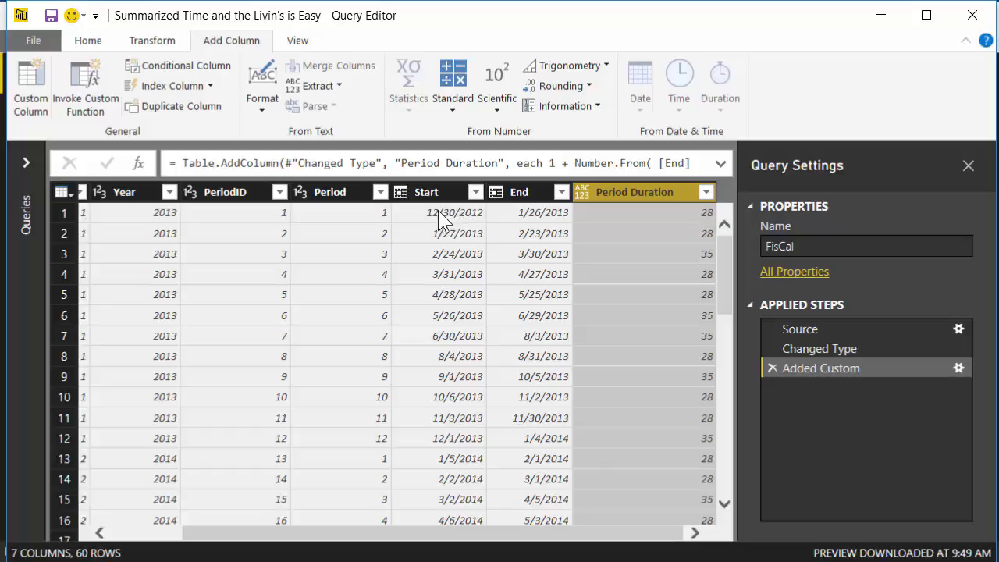
Add a Date custom column with formula List.Dates( [Start], [Period Duration], #duration(1,0,0,0) )
left_click(34, 72)
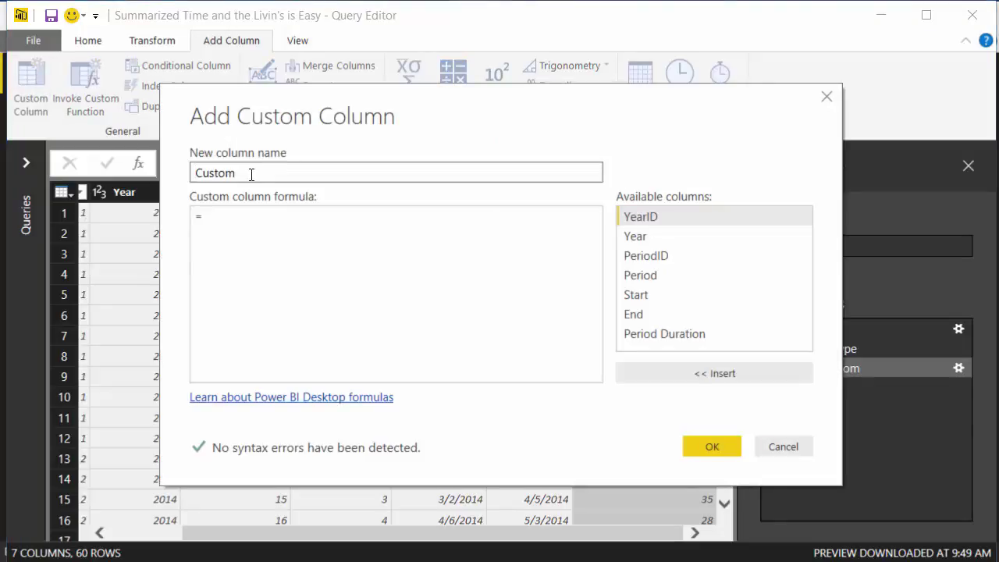
double_click(262, 177)
type("Date")
left_click(293, 232)
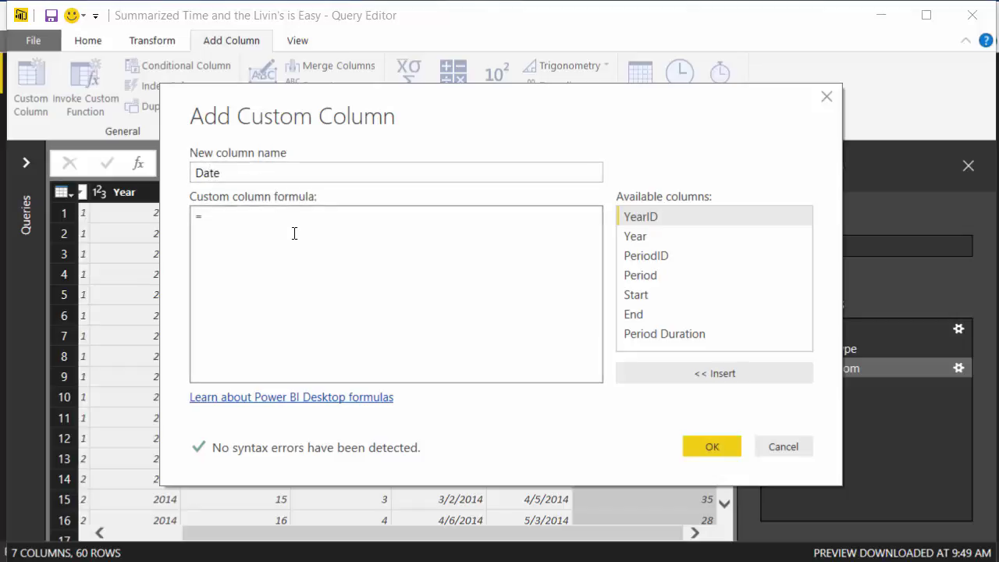
type("List.Dates(")
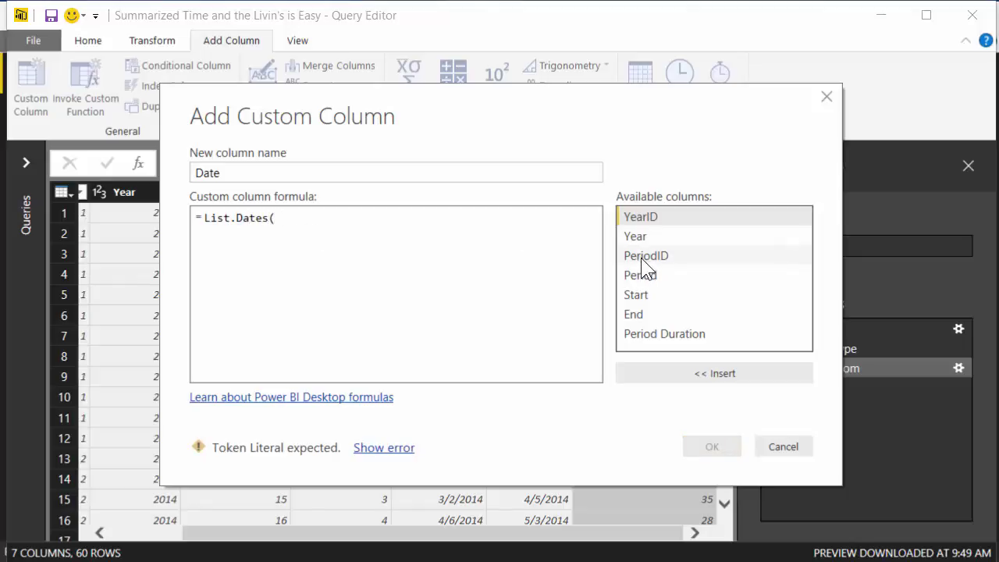
left_click(653, 296)
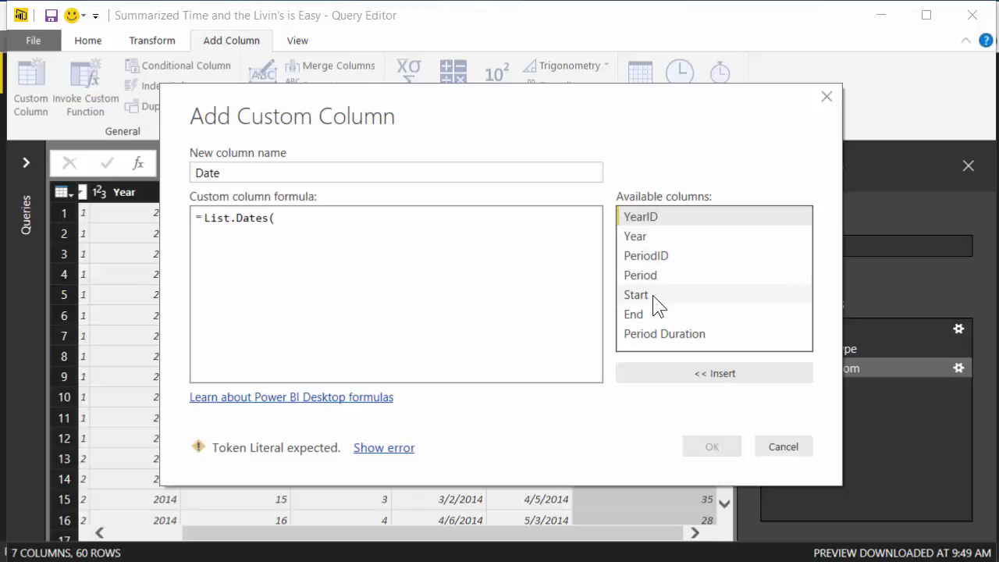
double_click(653, 295)
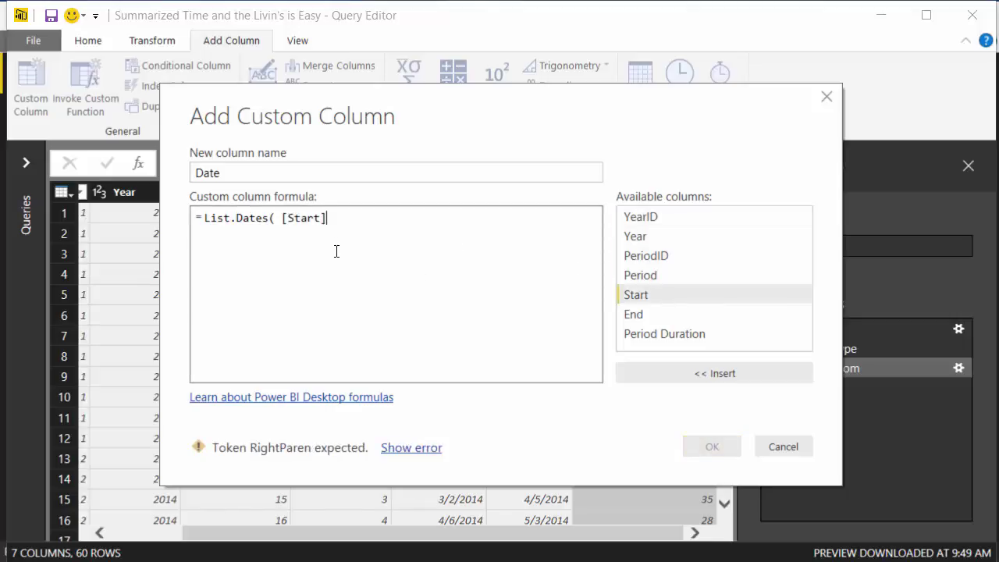
type(",")
left_click(651, 333)
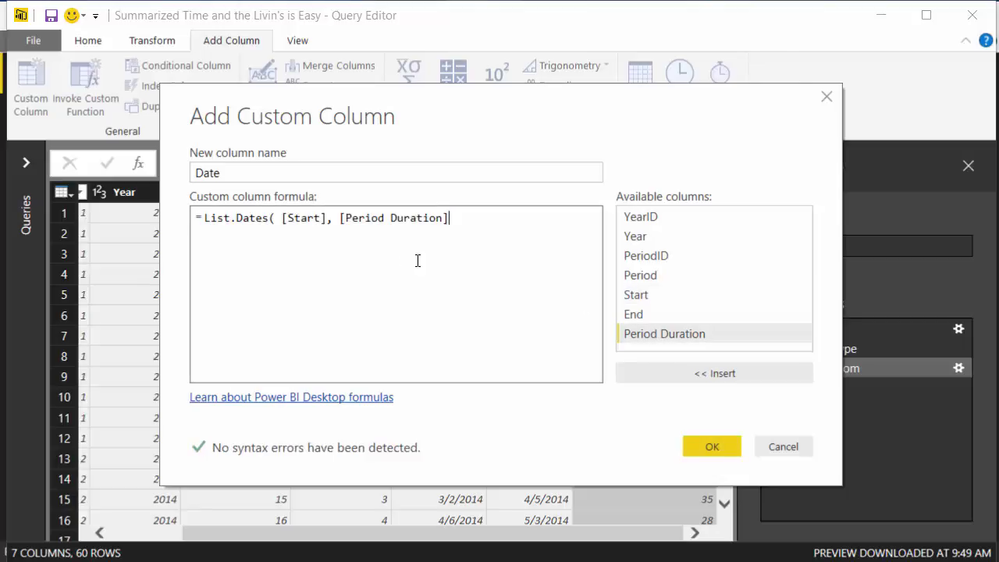
type(",")
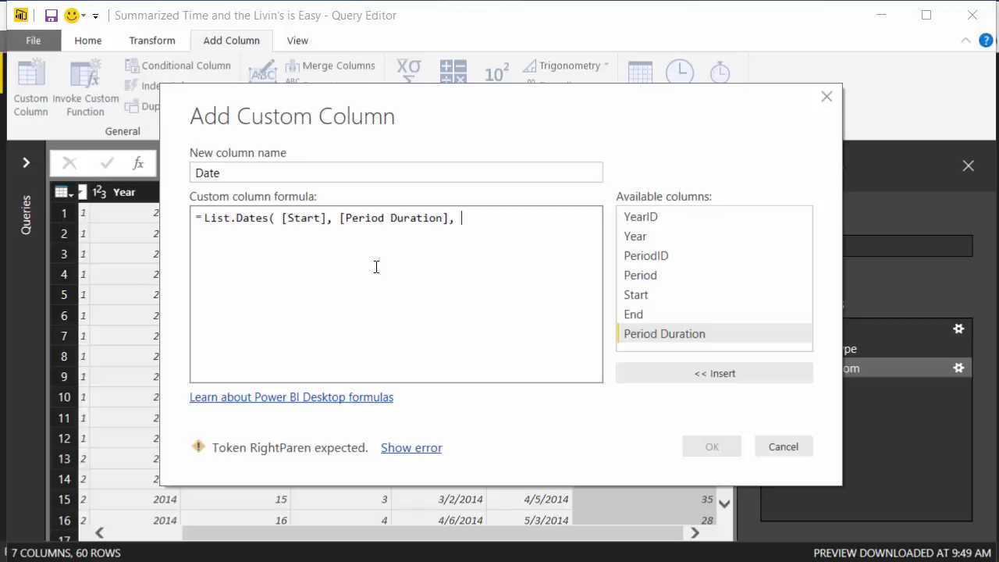
type("#")
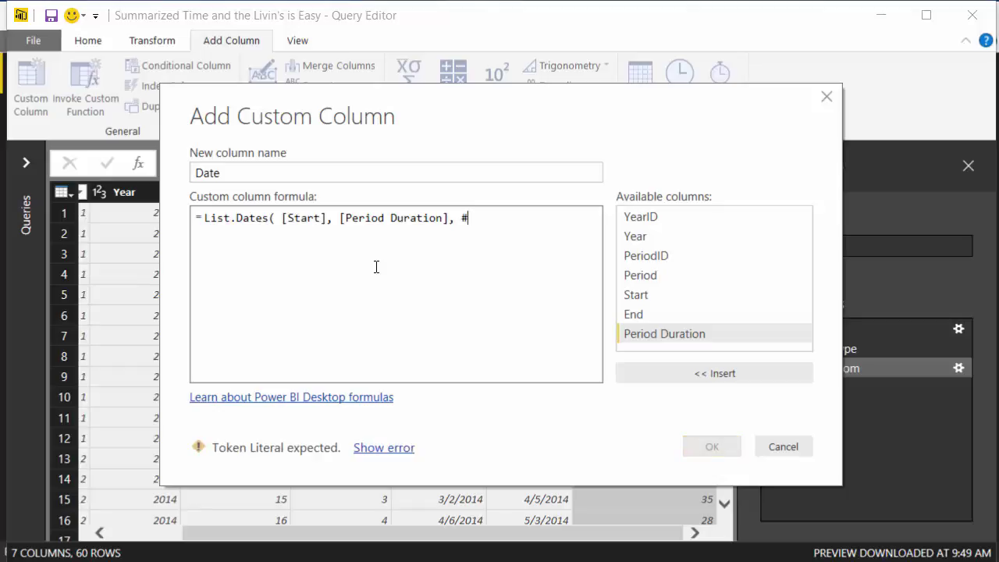
type("duration")
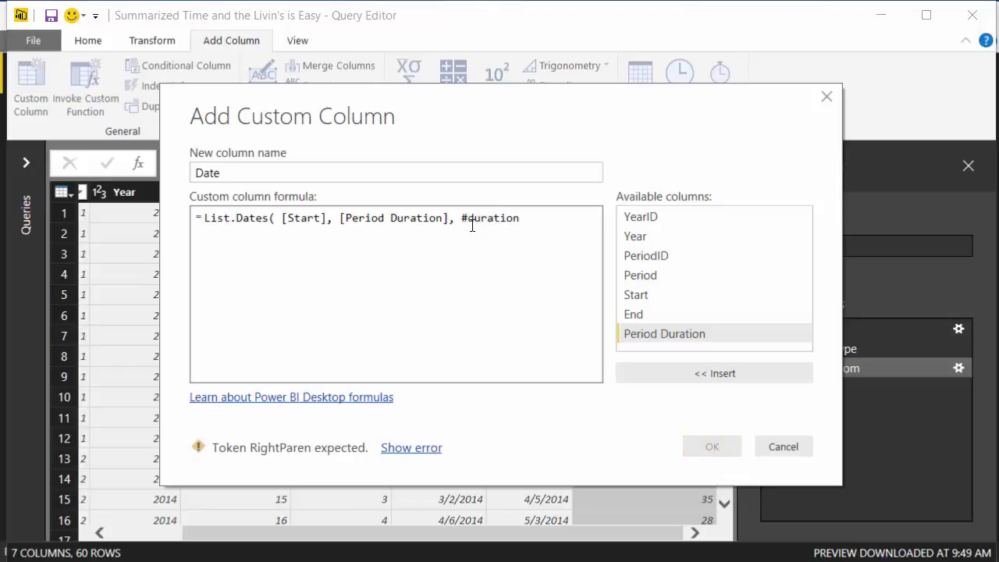
type("(")
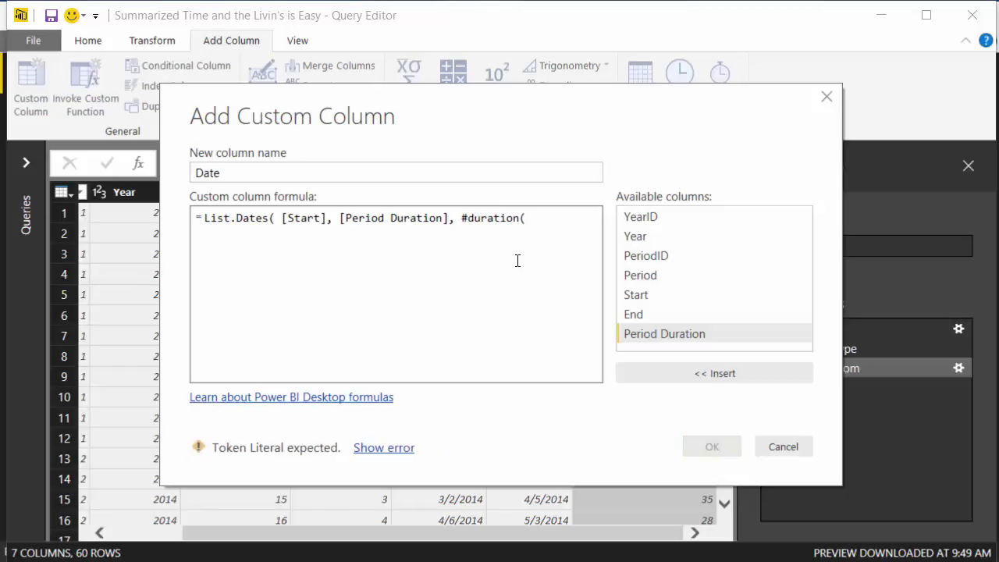
type("1,0,0,")
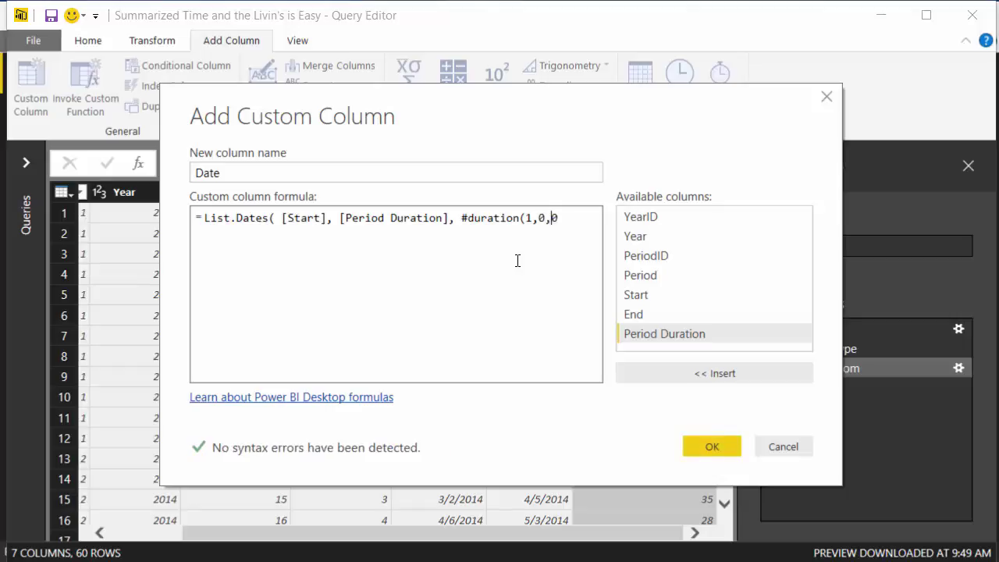
type("0)")
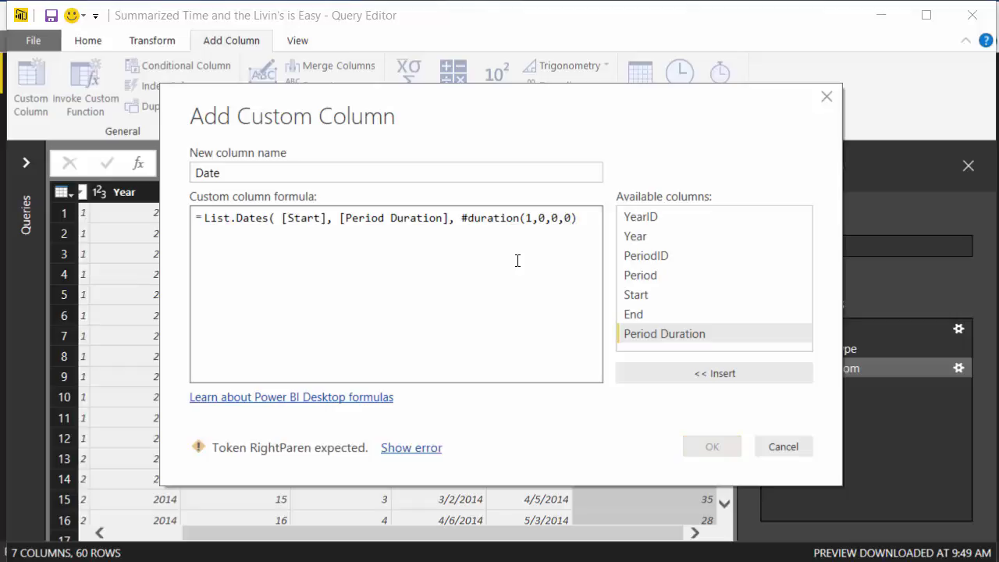
type(" )")
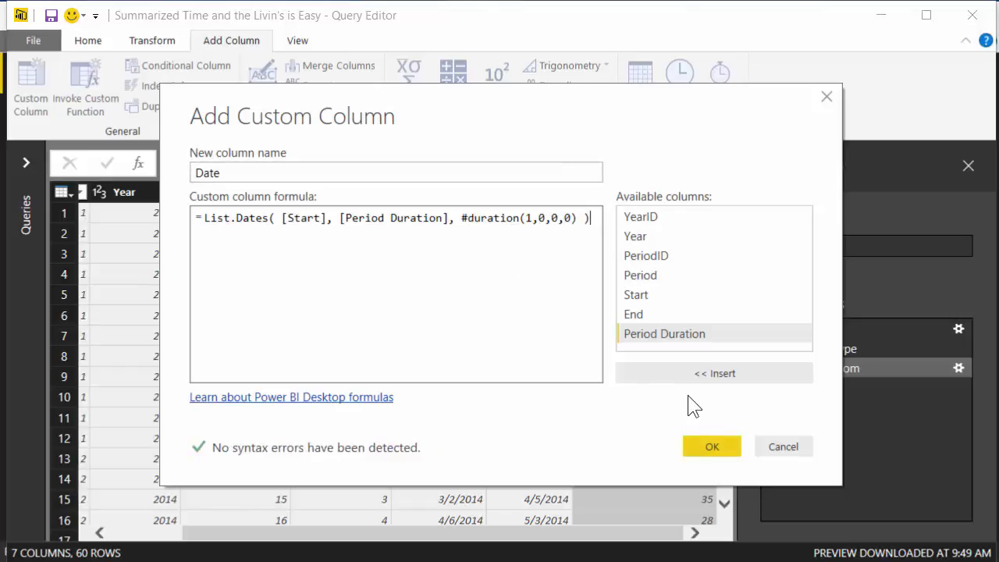
left_click(703, 441)
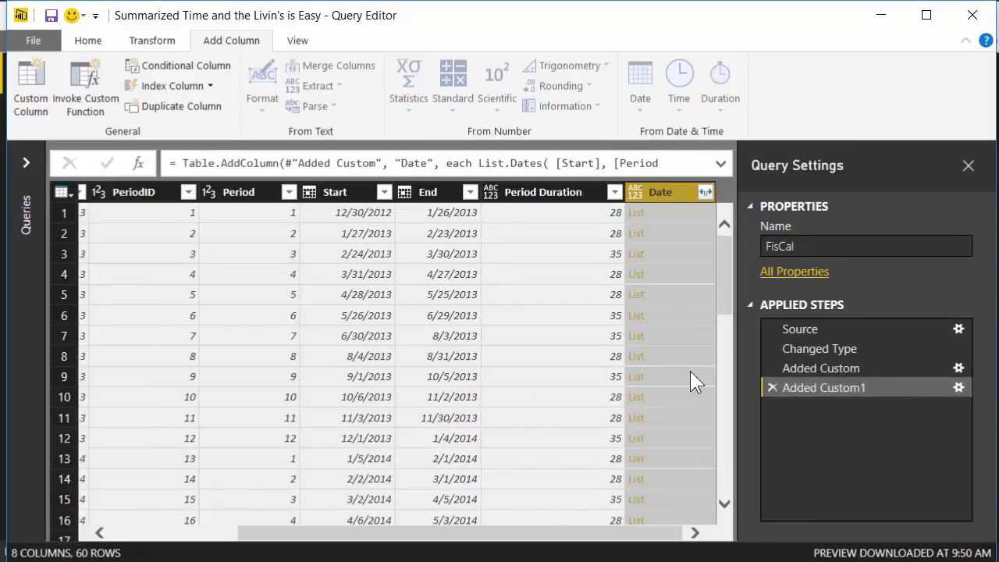
Preview the first period's date list, then drill into its 28 dates from 12/30/2012 to 1/26/2013
left_click(671, 219)
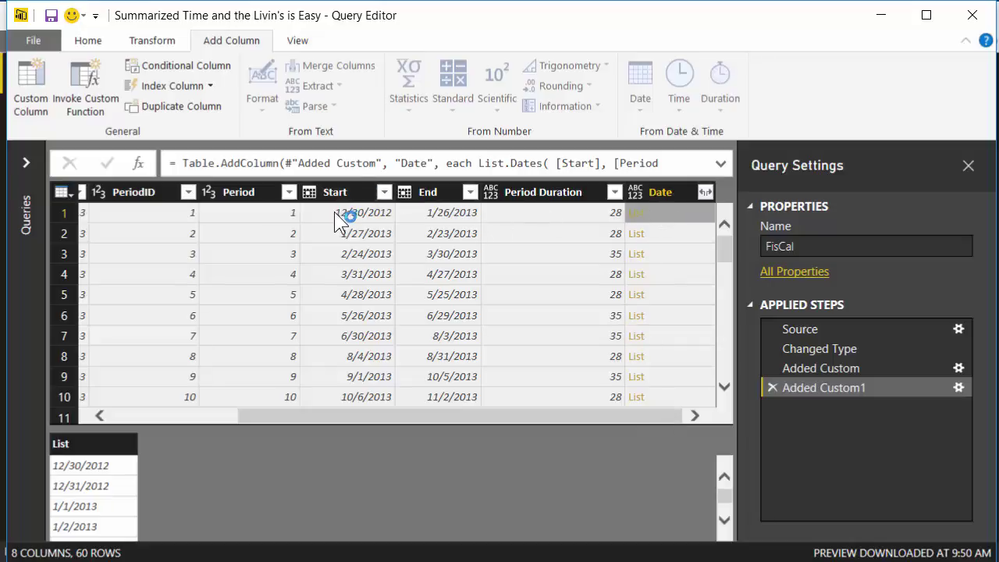
left_click(637, 214)
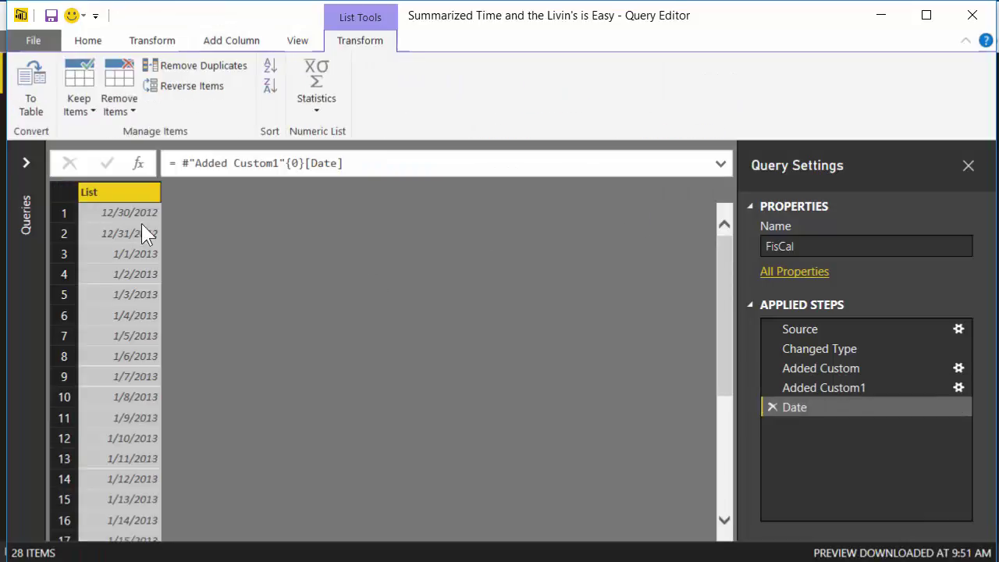
scroll(233, 309, "down", 4)
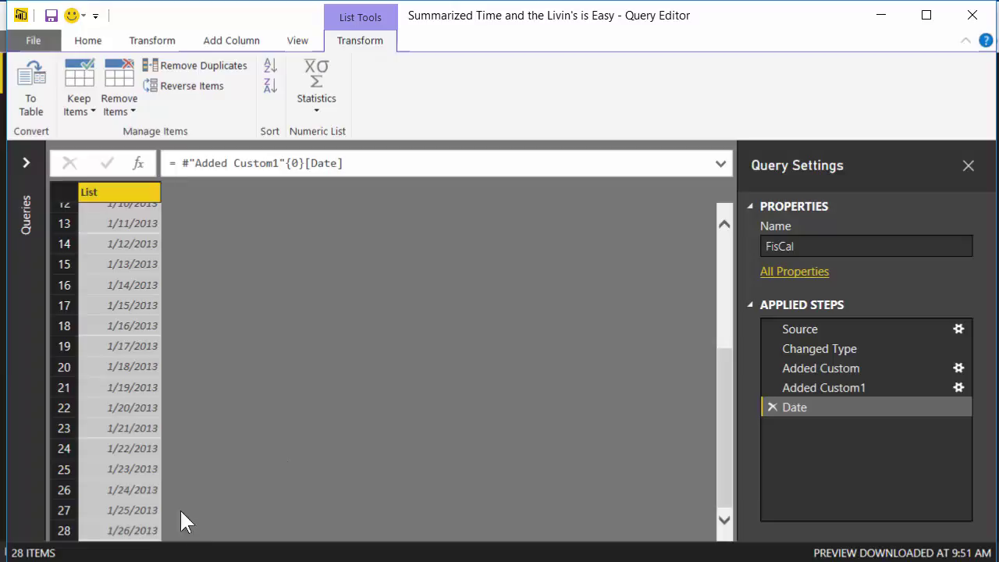
Delete the Date drill-down step and preview row 1's Date list in the FisCal table
left_click(771, 407)
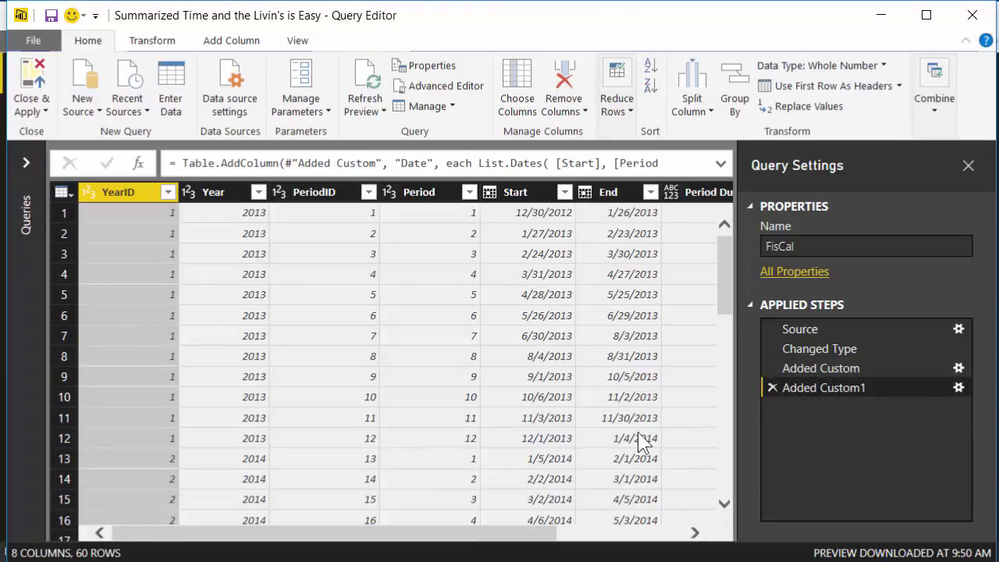
left_click(668, 536)
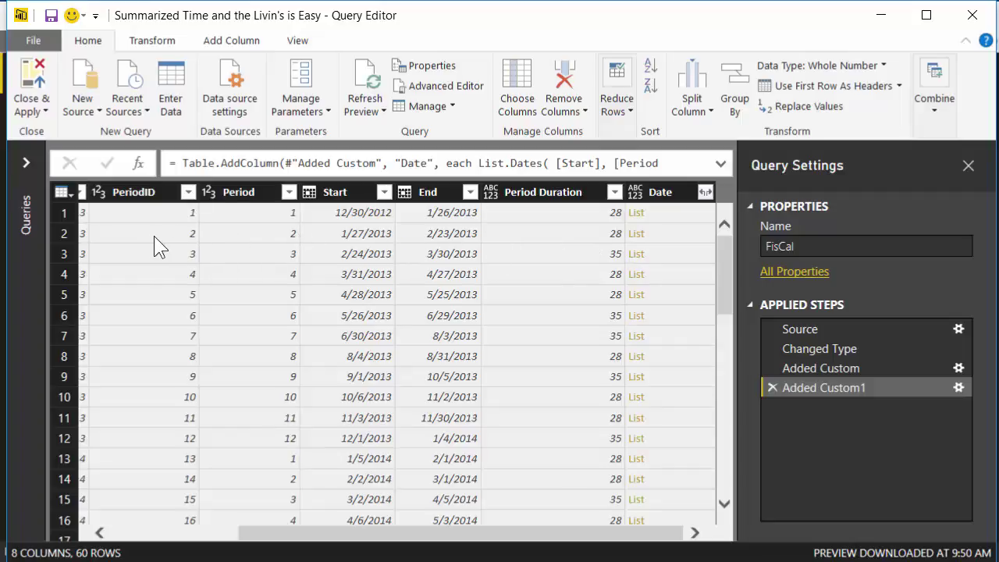
left_click(709, 214)
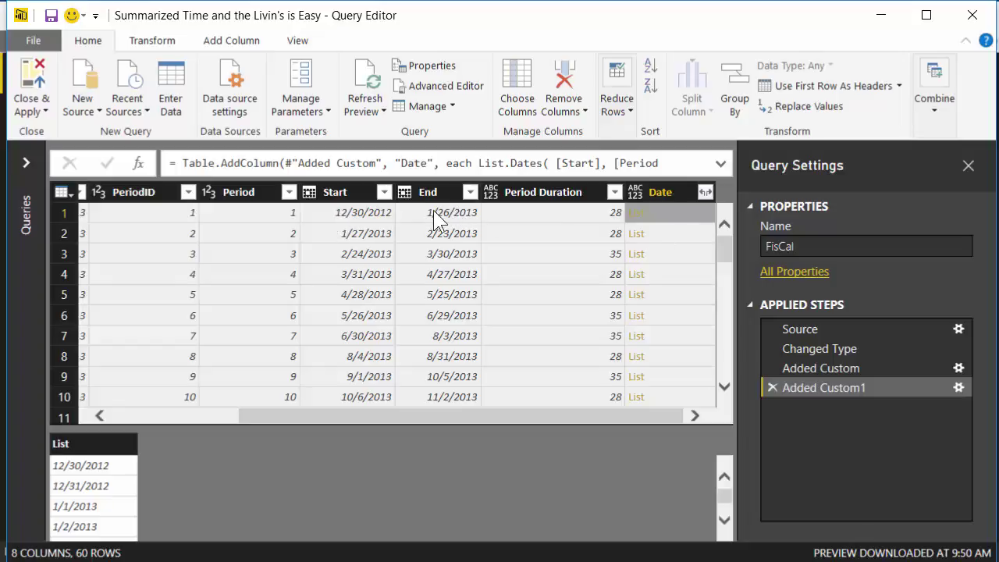
Expand the Date lists to new rows, giving one row per day
left_click(705, 192)
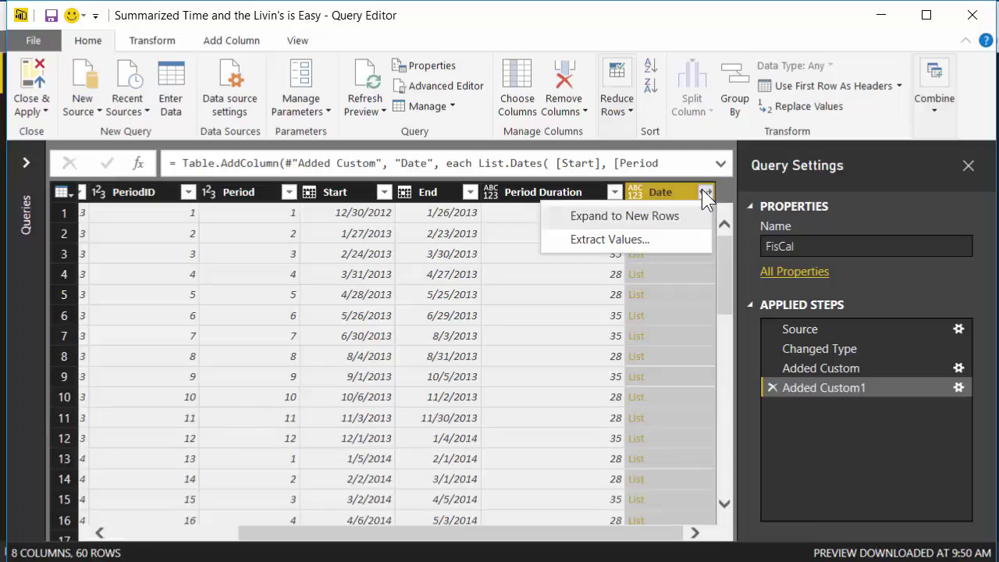
left_click(655, 218)
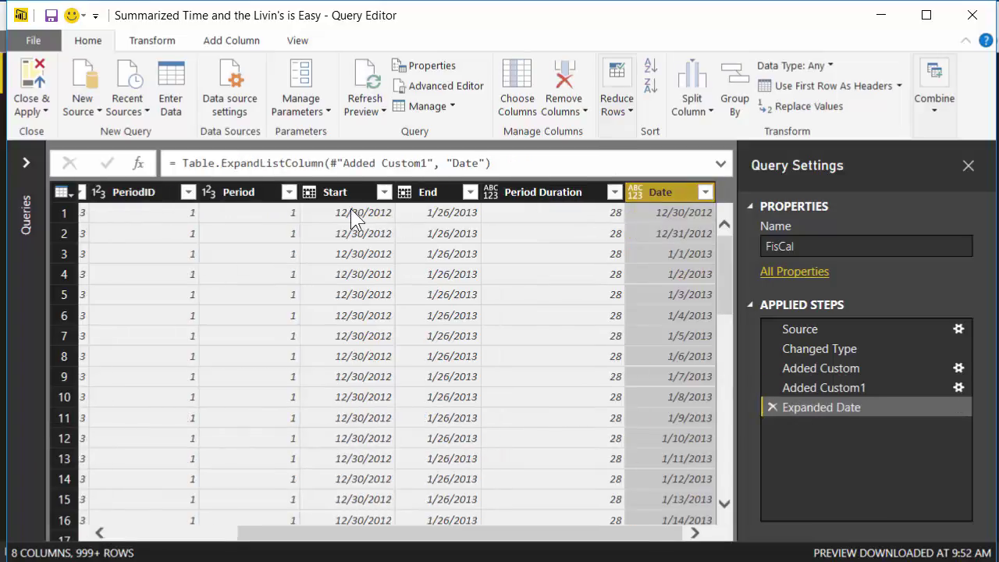
scroll(505, 348, "down", 5)
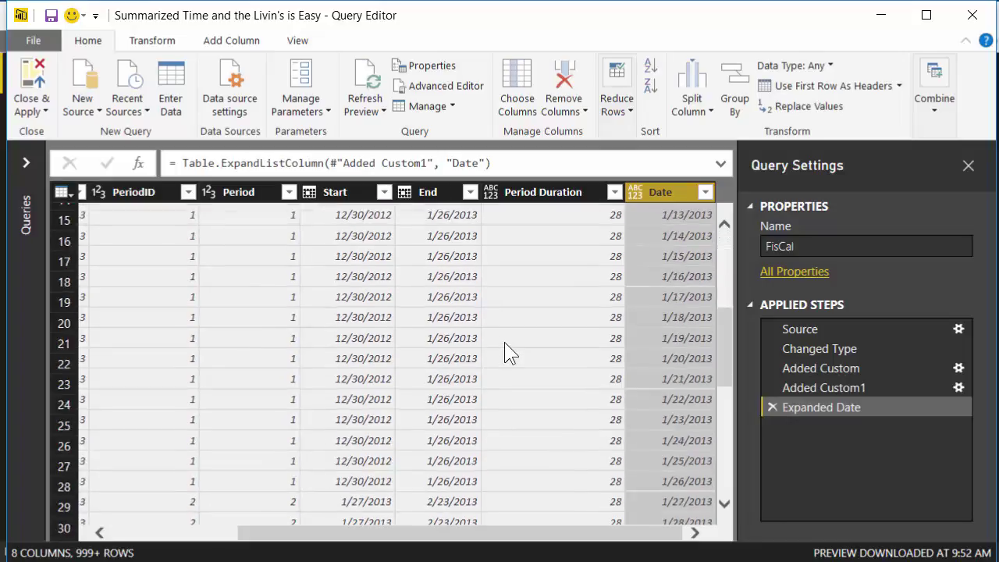
scroll(504, 342, "down", 6)
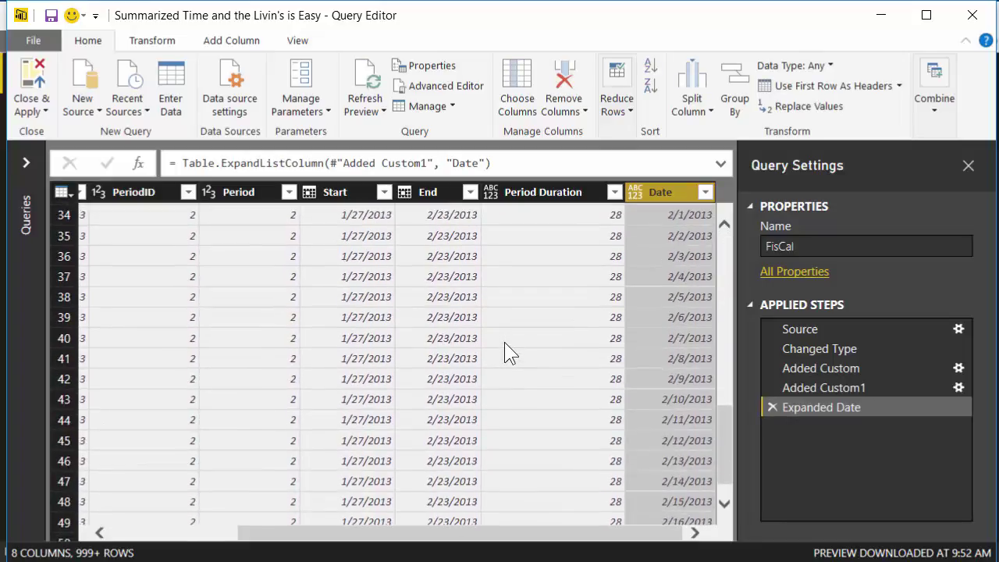
scroll(504, 343, "up", 10)
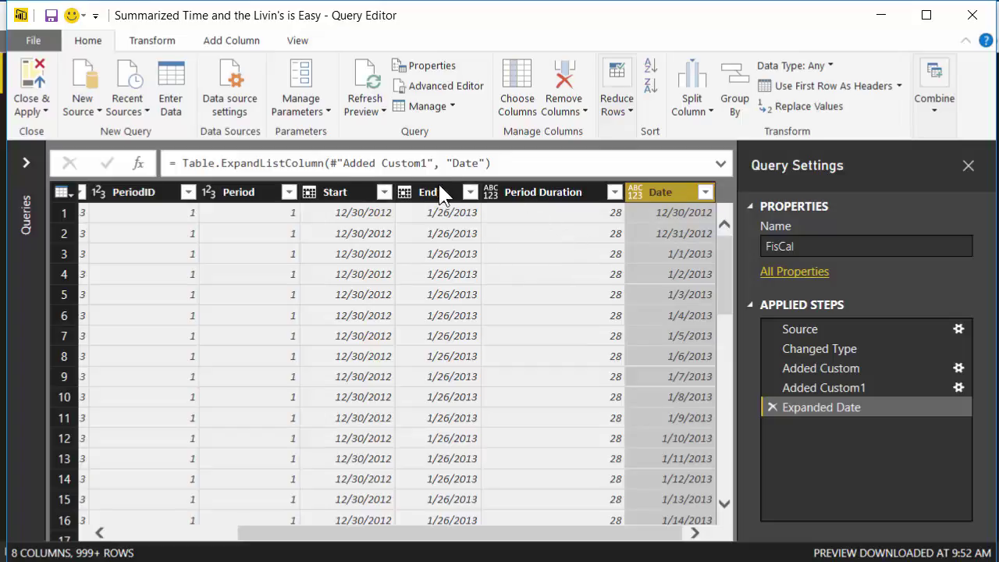
Remove the Start, End and Period Duration columns
left_click(539, 196)
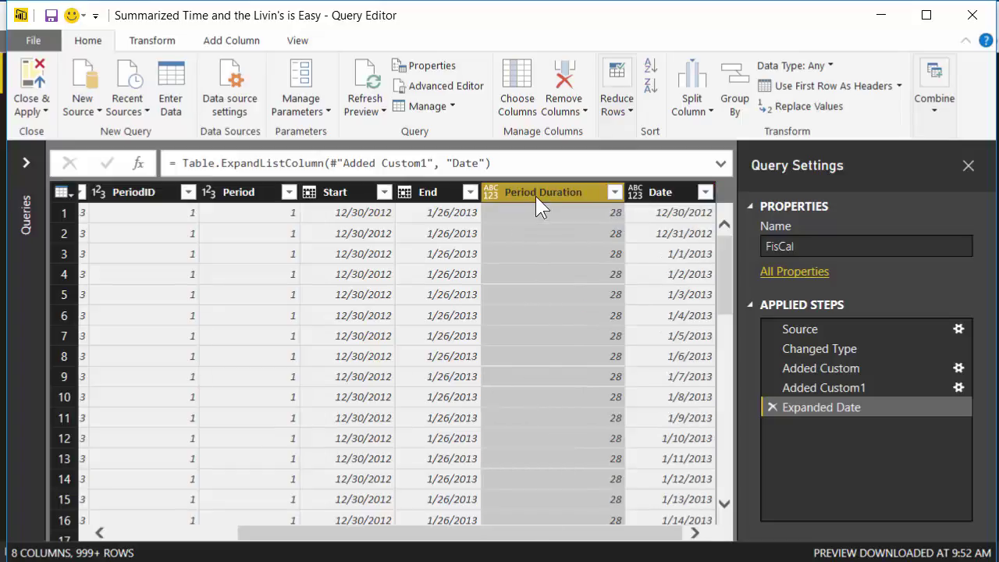
left_click(339, 194, "shift")
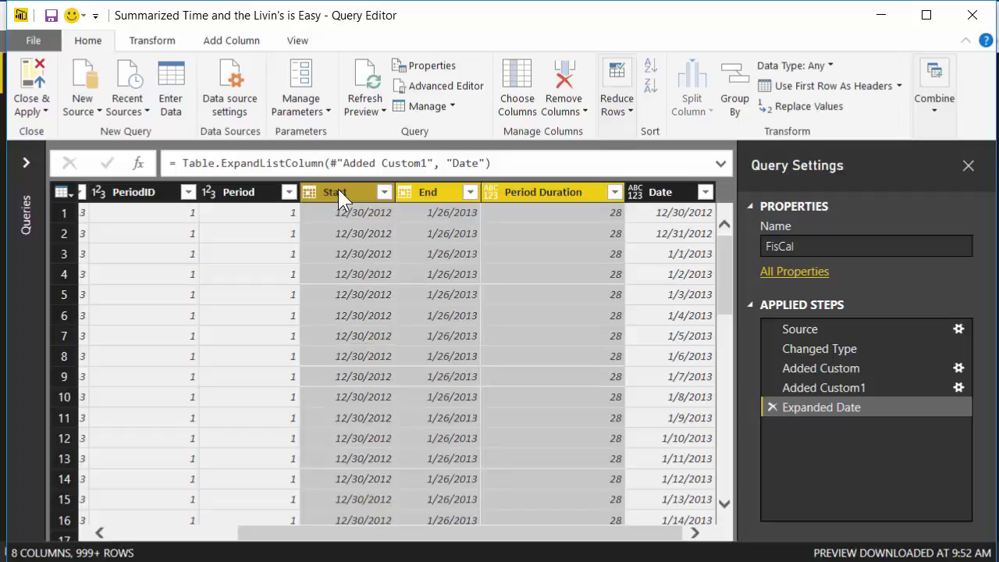
right_click(339, 193)
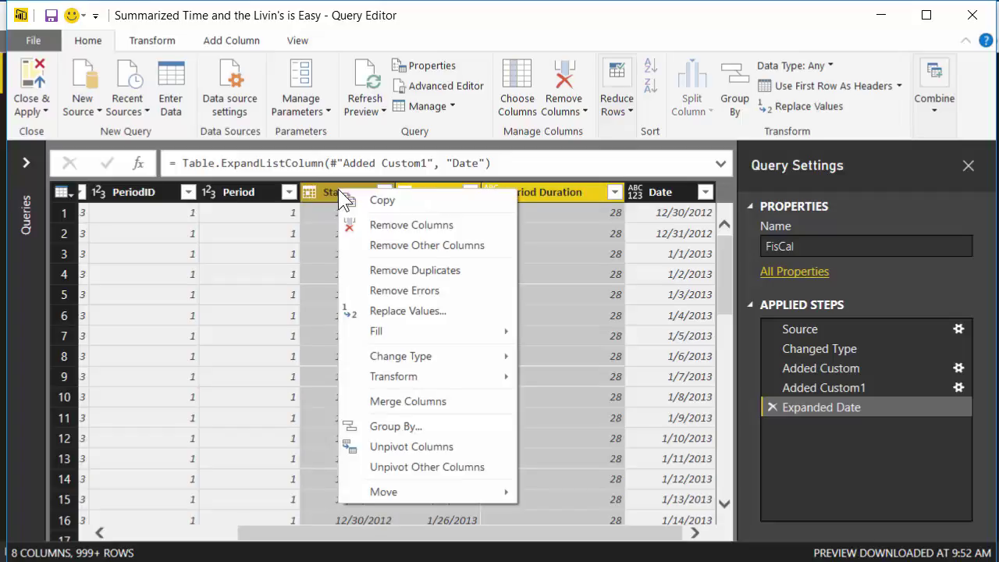
left_click(388, 225)
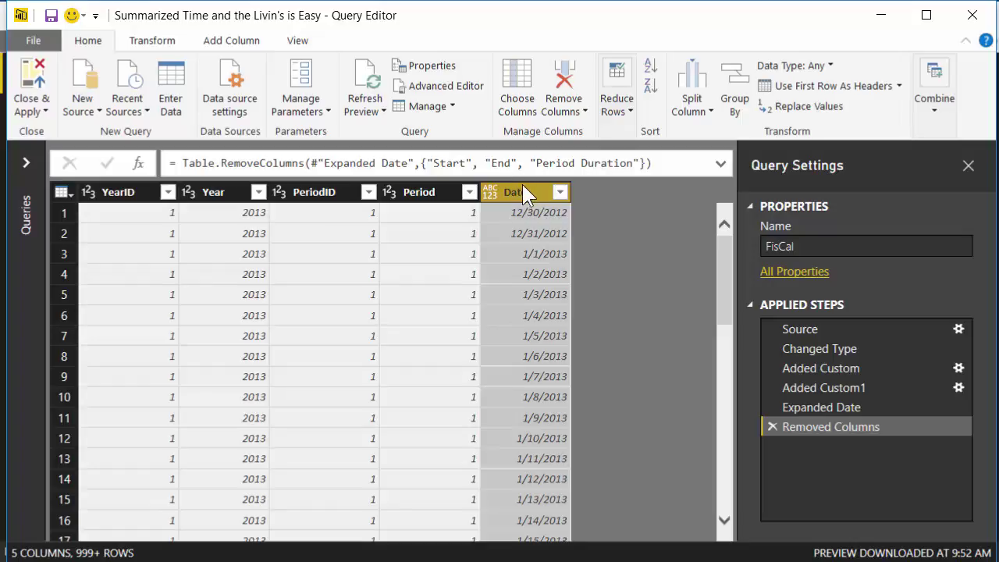
Move the Date column to the first position and set its type to Date
left_click_drag(523, 196, 145, 193)
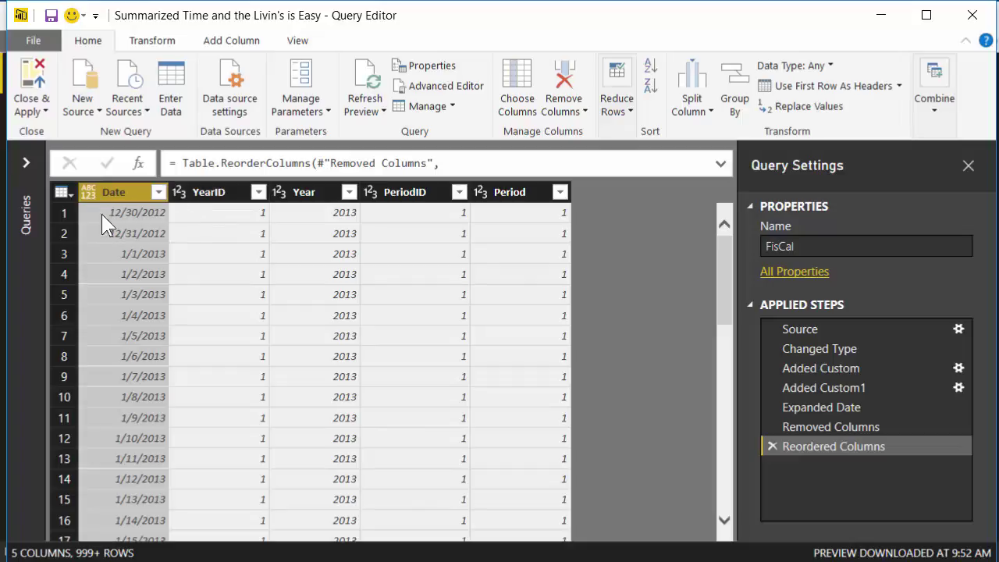
left_click(90, 191)
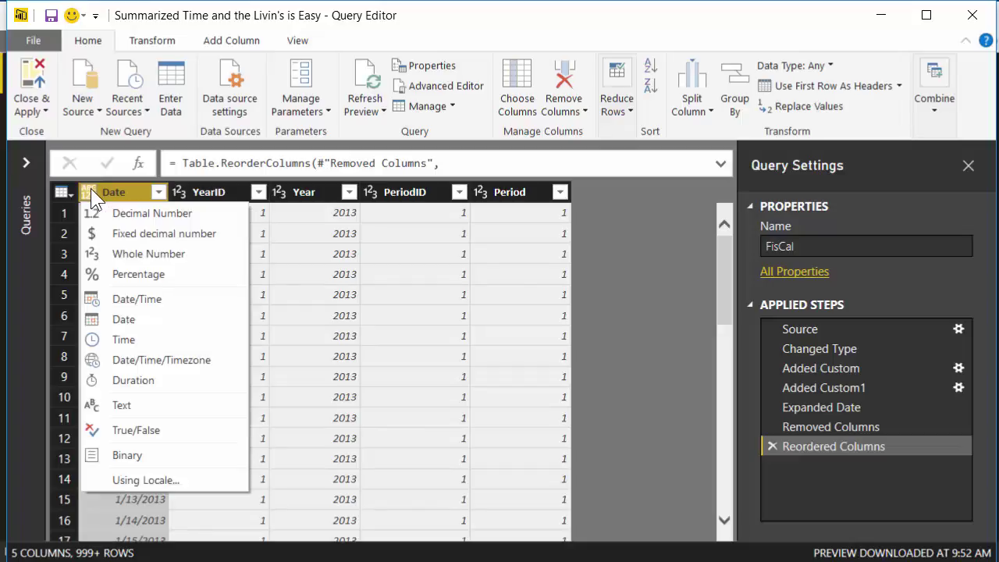
left_click(136, 315)
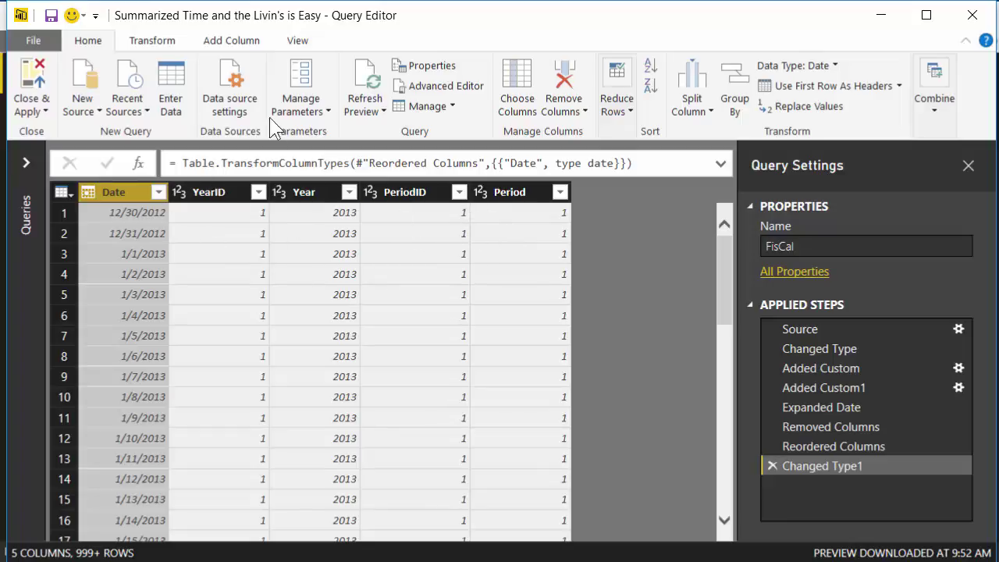
left_click(212, 39)
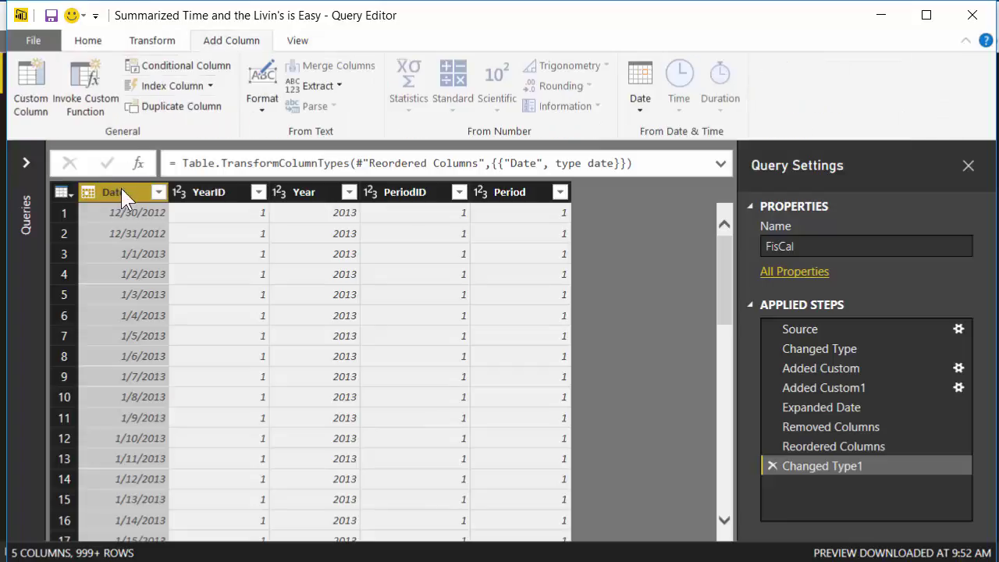
left_click(652, 95)
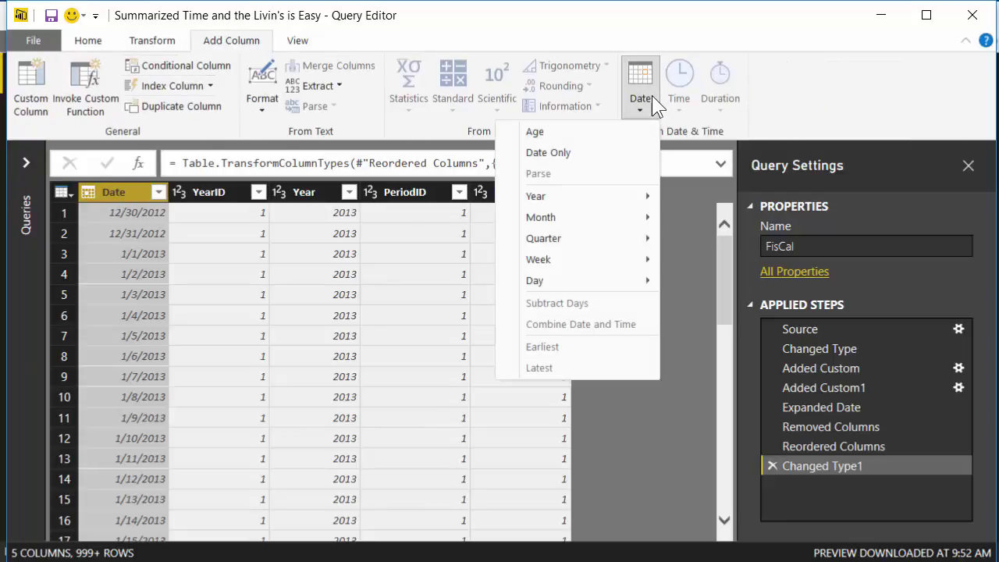
mouse_move(596, 217)
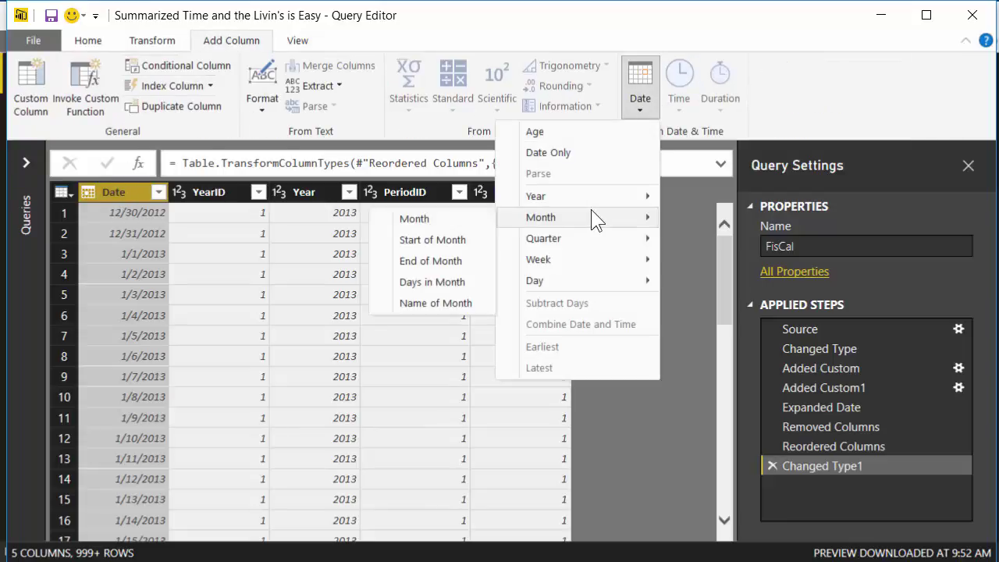
left_click(461, 219)
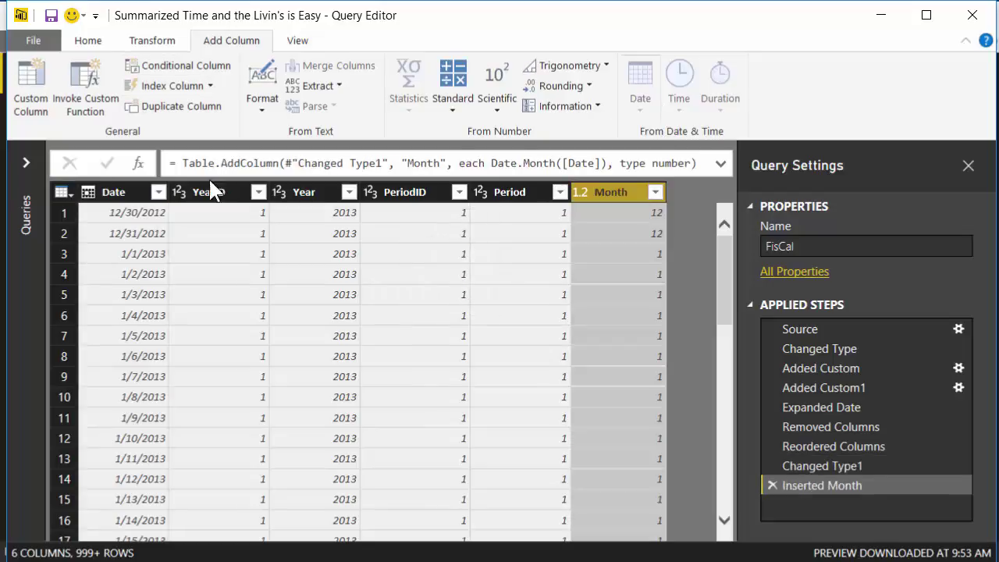
left_click(135, 193)
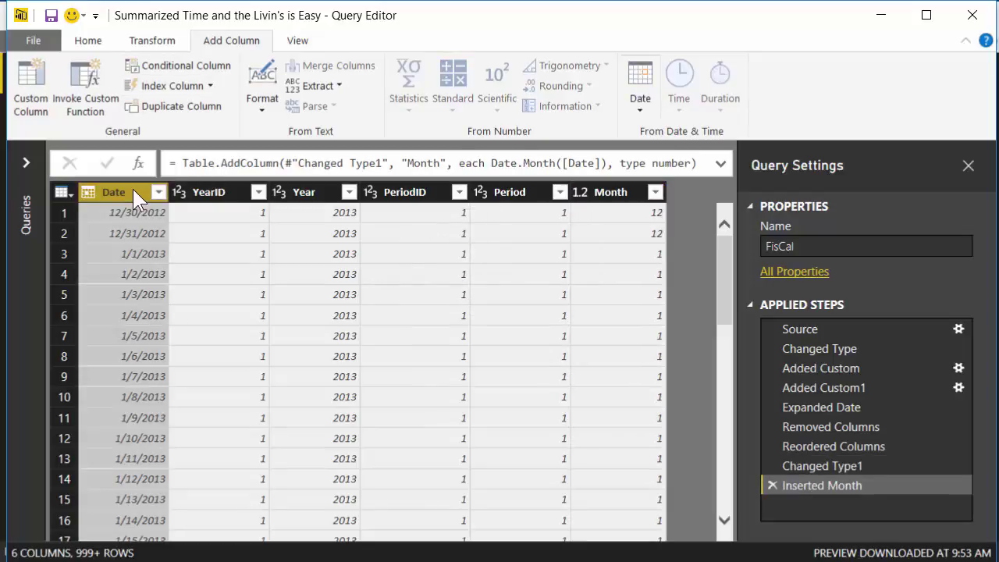
left_click(639, 97)
mouse_move(588, 219)
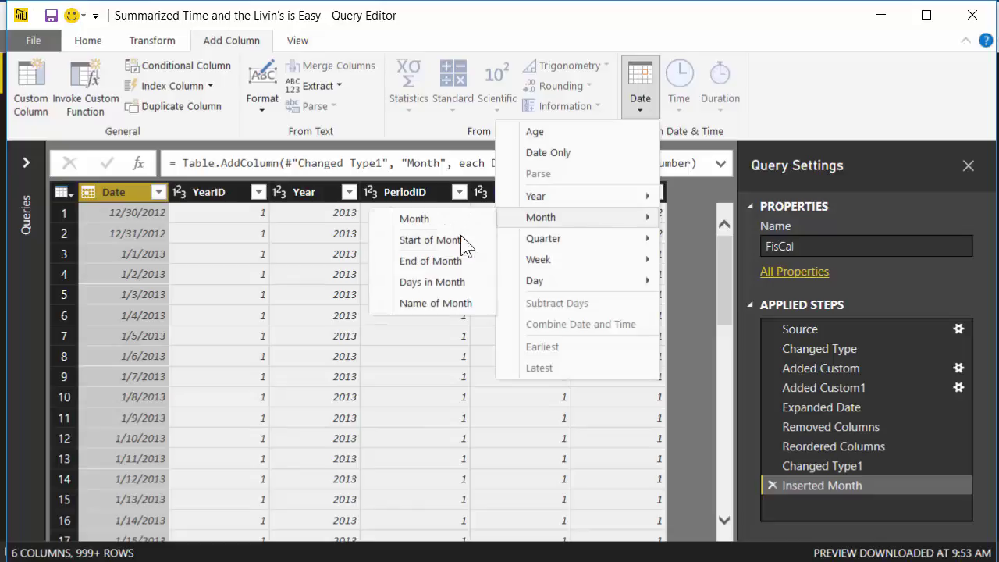
left_click(438, 304)
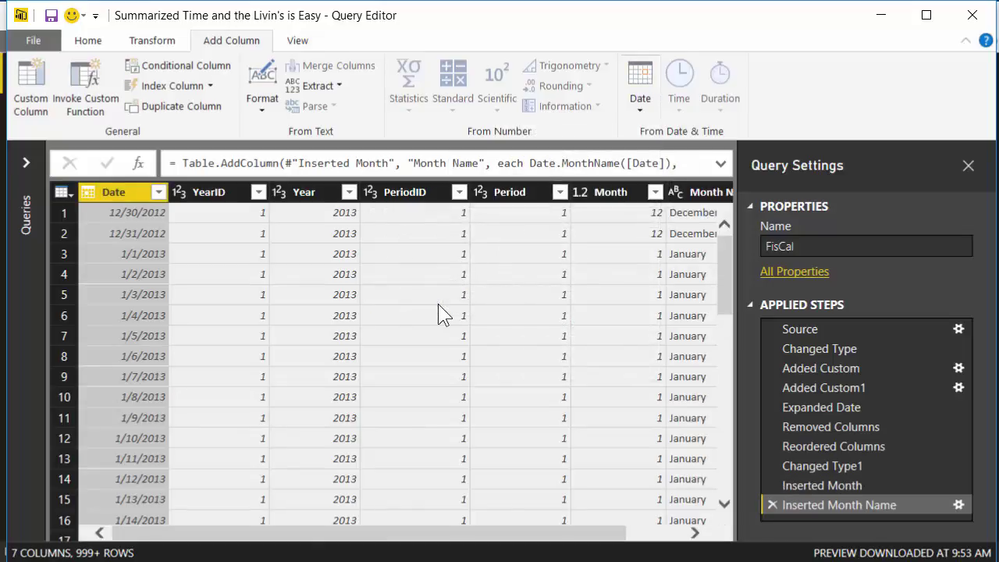
left_click(771, 505)
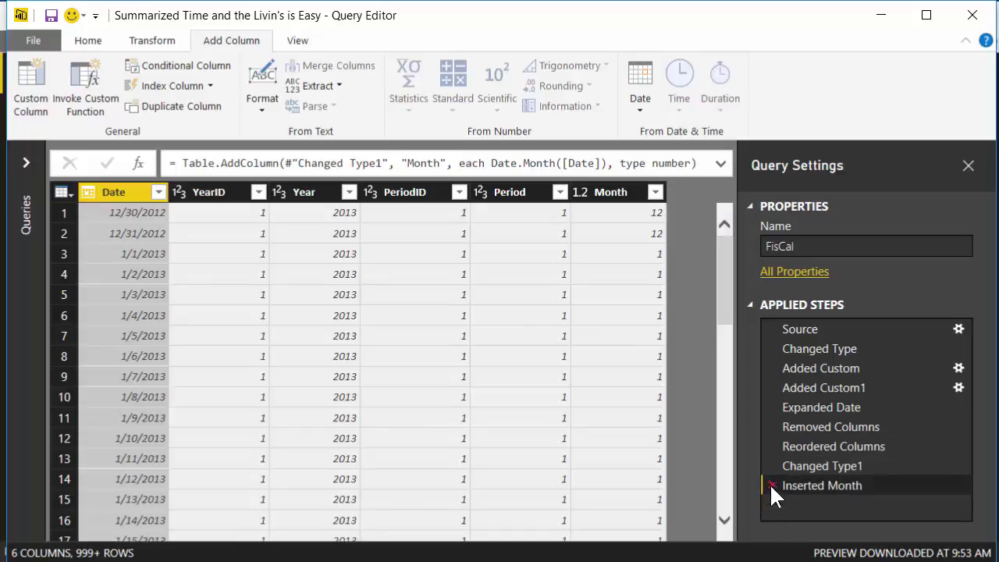
left_click(772, 485)
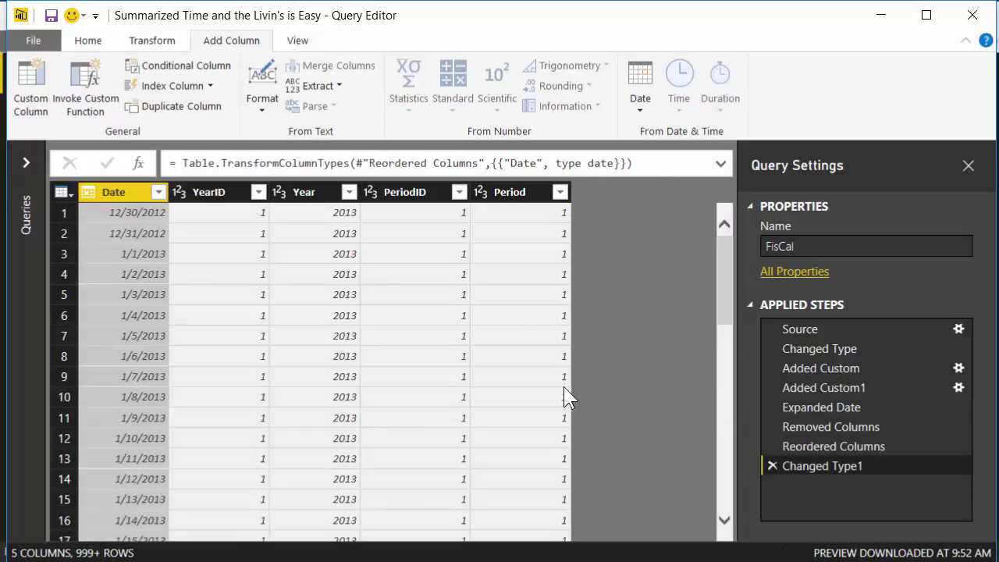